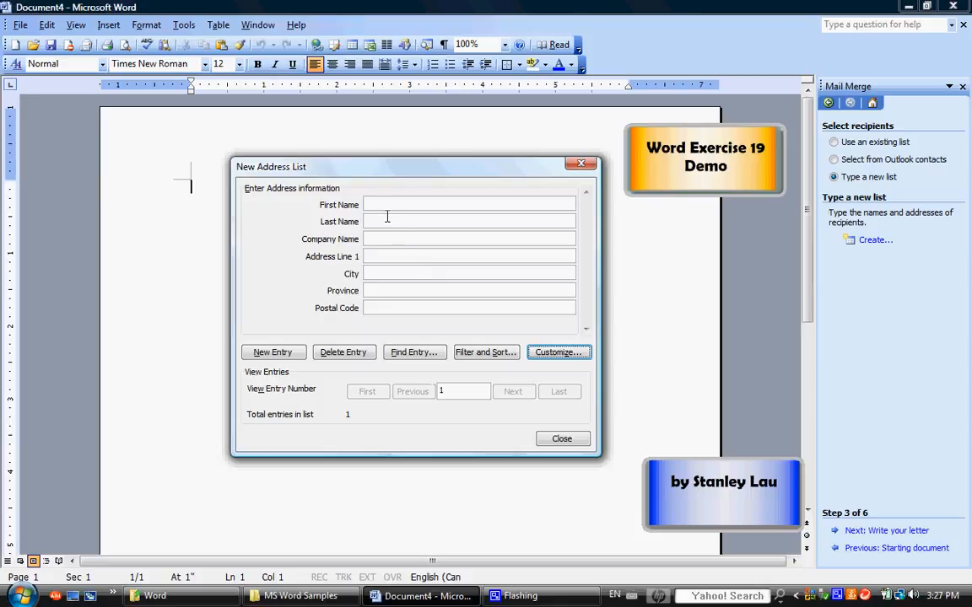
Fill in the first recipient: the contact's full name, company IKEA, street address, city, province and postal code.
{"action": "left_click", "coordinate": [383, 204]}
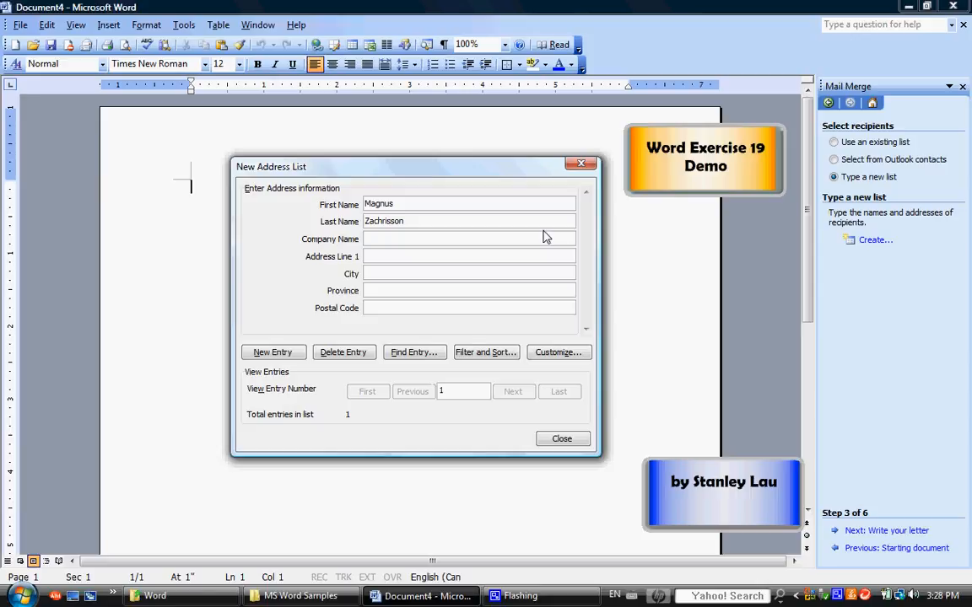
{"action": "type", "text": "IKEA"}
{"action": "left_click", "coordinate": [461, 255]}
{"action": "type", "text": "3200 Sweden Way"}
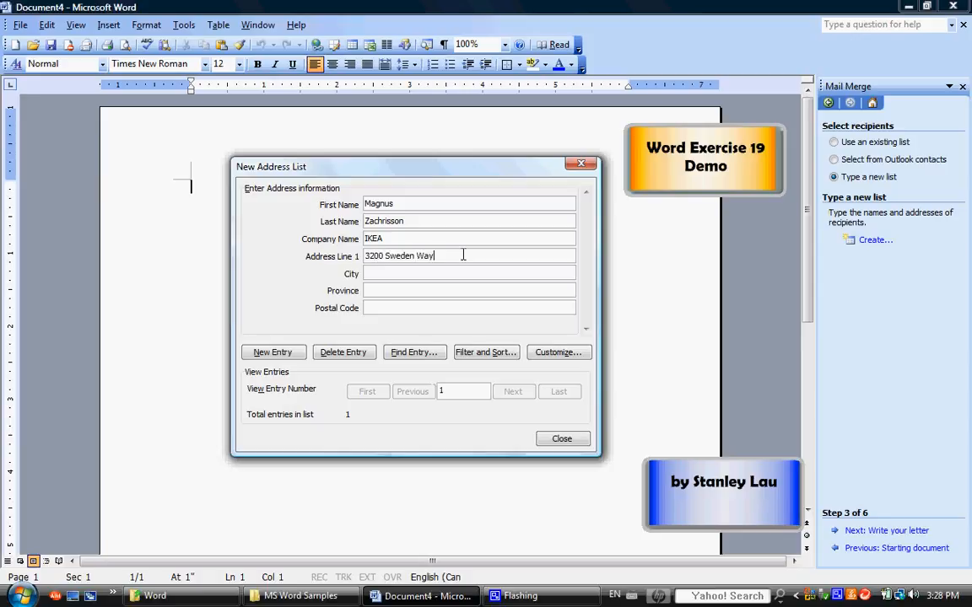
{"action": "left_click", "coordinate": [476, 272]}
{"action": "type", "text": "Richmond"}
{"action": "key", "text": "Tab"}
{"action": "type", "text": "British Columbia"}
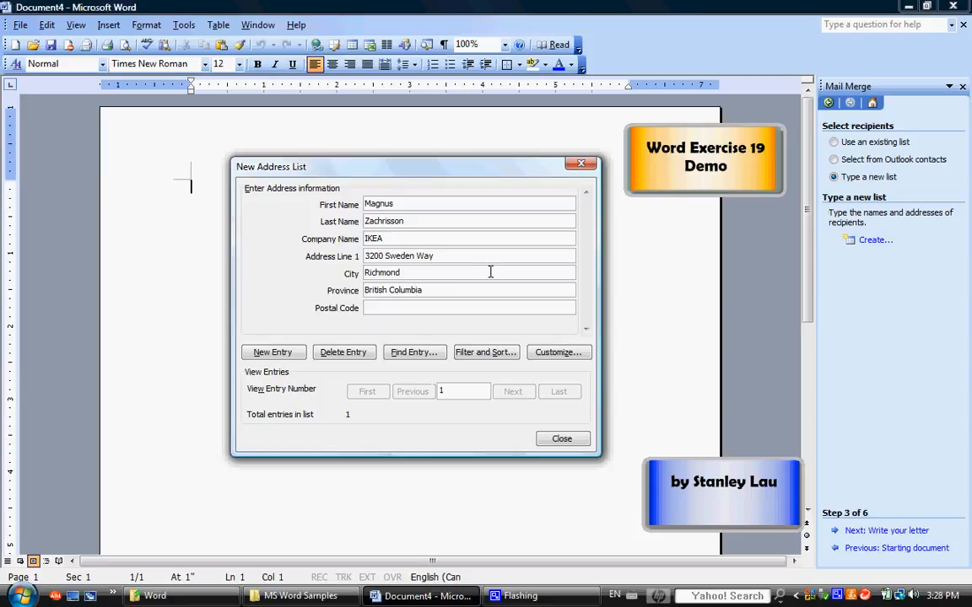
{"action": "left_click", "coordinate": [467, 307]}
{"action": "type", "text": "V6V 2A5"}
Start a new entry with the contact's first and last name and company The White House.
{"action": "left_click", "coordinate": [271, 351]}
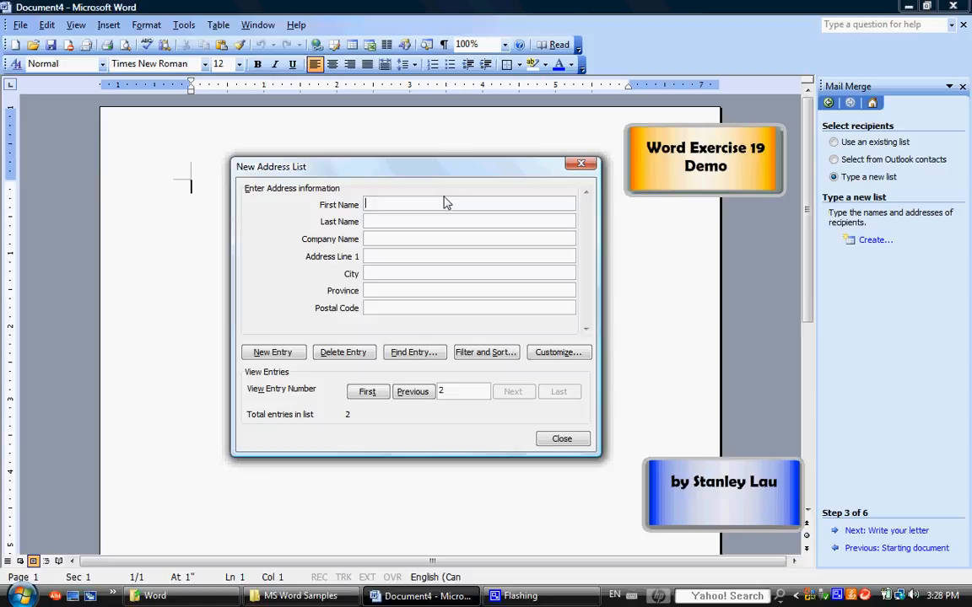
{"action": "type", "text": "George"}
{"action": "key", "text": "Tab"}
{"action": "type", "text": "Bush"}
{"action": "key", "text": "Tab"}
{"action": "type", "text": "The White House"}
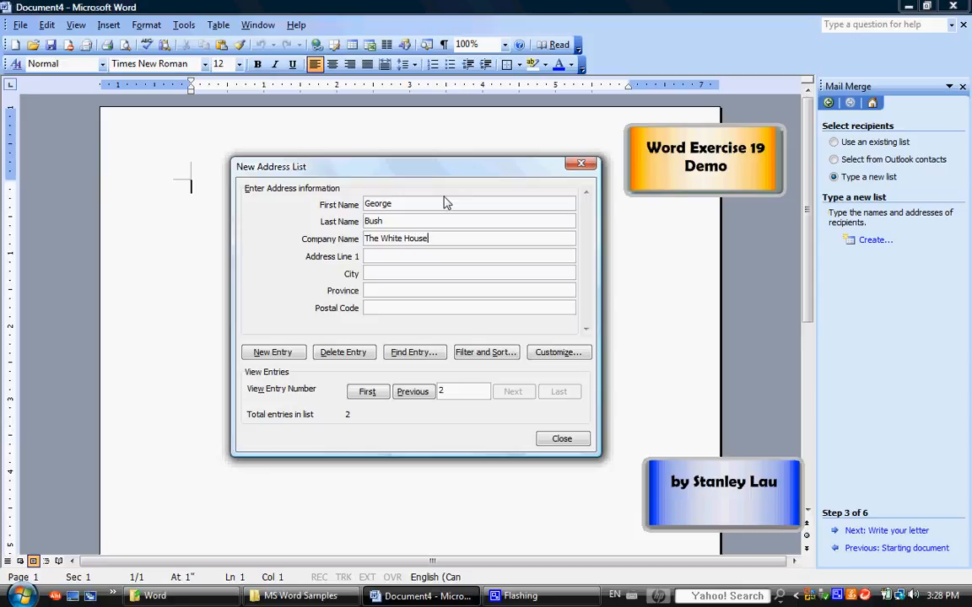
Fill in the second entry's street address, city, state and postal code.
{"action": "key", "text": "Tab"}
{"action": "type", "text": "1600 Pennsylvania Avenue NW"}
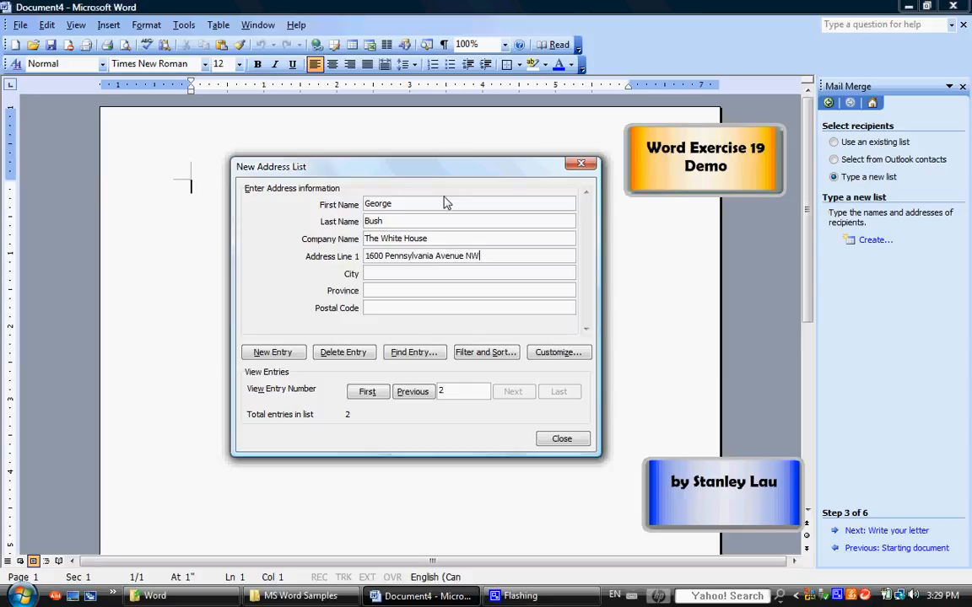
{"action": "key", "text": "Tab"}
{"action": "type", "text": "Washington"}
{"action": "key", "text": "Tab"}
{"action": "type", "text": "DC"}
{"action": "key", "text": "Tab"}
{"action": "type", "text": "20500"}
Add a third entry with the contact's name, company BC Provincial Governement, and full Victoria address.
{"action": "left_click", "coordinate": [268, 352]}
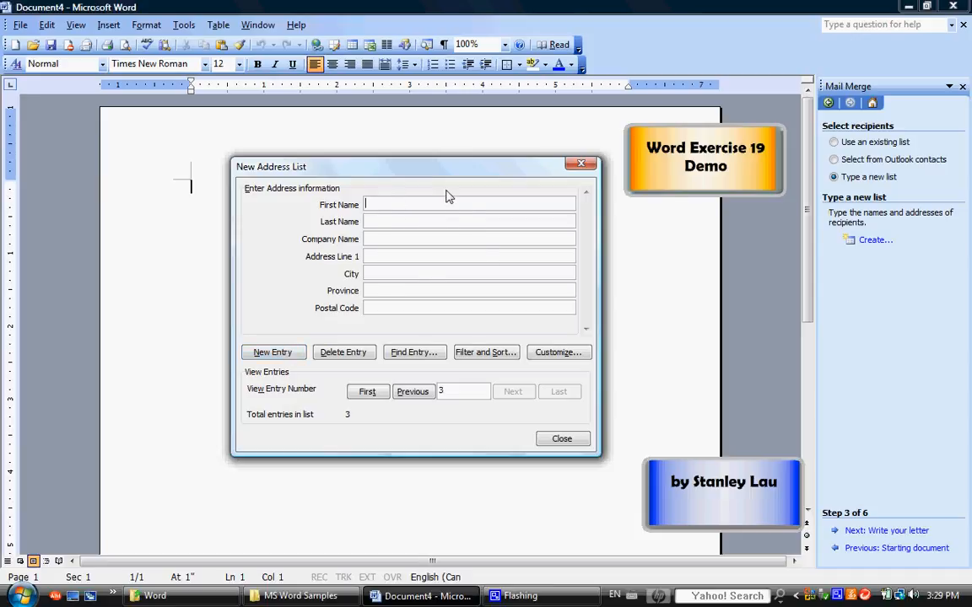
{"action": "type", "text": "GordonCampbellBC"}
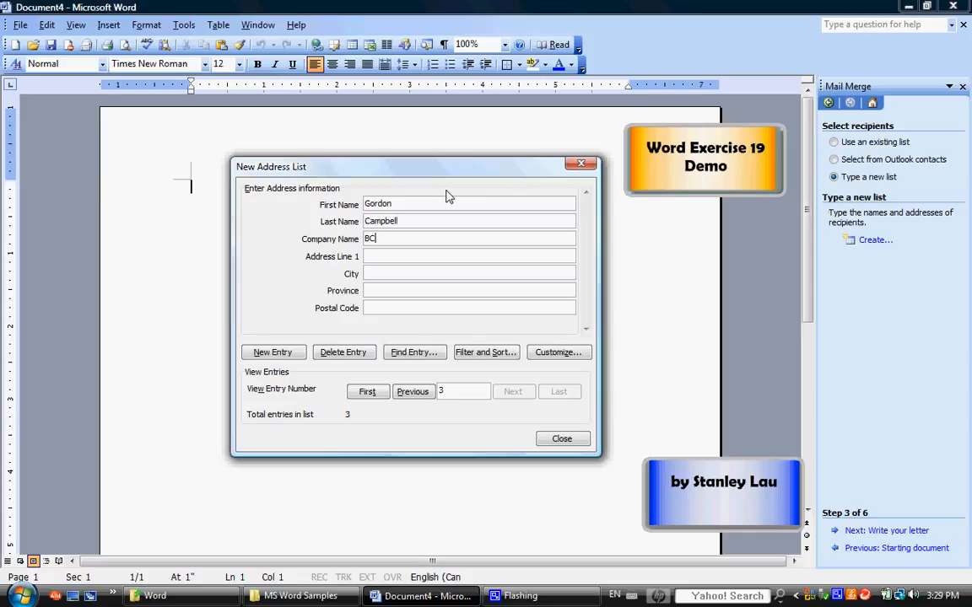
{"action": "type", "text": " Provincial Governement"}
{"action": "key", "text": "Tab"}
{"action": "type", "text": "PO B"}
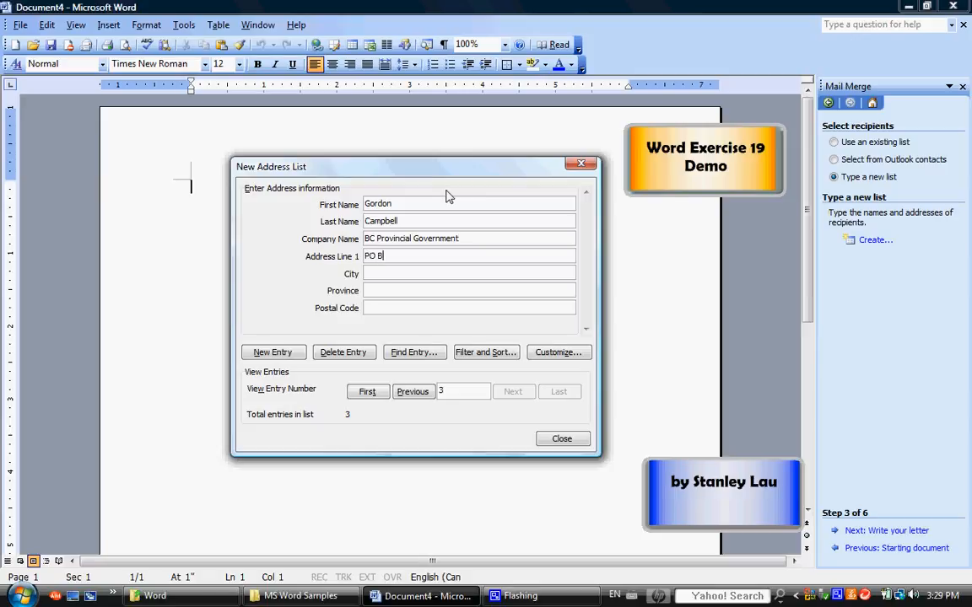
{"action": "type", "text": "ox 9041"}
{"action": "key", "text": "Tab"}
{"action": "type", "text": "Victoria"}
{"action": "key", "text": "Tab"}
{"action": "type", "text": "BC"}
{"action": "key", "text": "Tab"}
{"action": "type", "text": "V"}
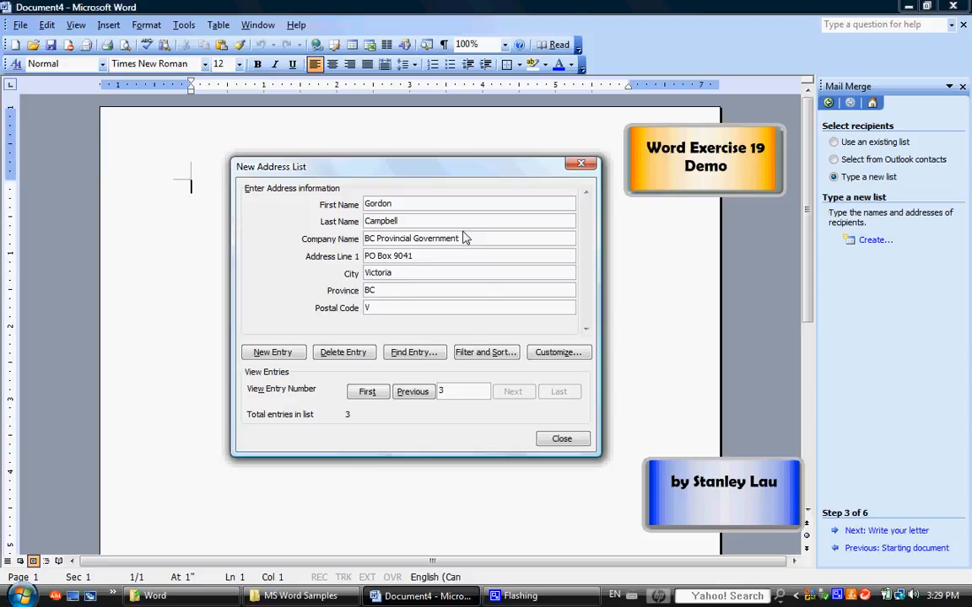
{"action": "type", "text": "8W 9E1"}
Remove letters from the company name so it reads 'BC Provincial Goverent'.
{"action": "left_click", "coordinate": [486, 241]}
{"action": "key", "text": "Left"}
{"action": "key", "text": "Left"}
{"action": "key", "text": "Left"}
{"action": "key", "text": "BackSpace"}
{"action": "key", "text": "BackSpace"}
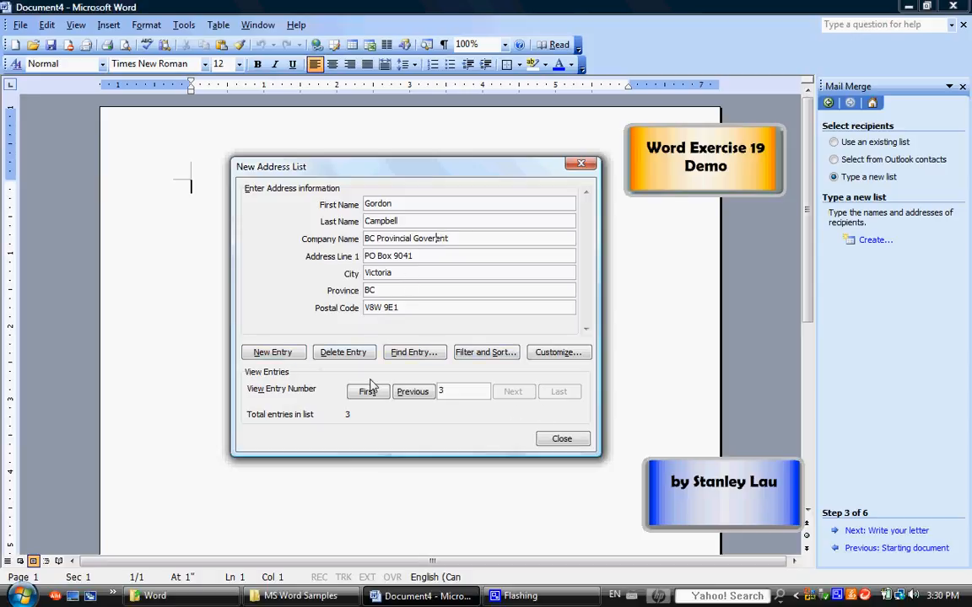
Browse back and forth through the three recipient entries, then close the address list form.
{"action": "left_click", "coordinate": [406, 394]}
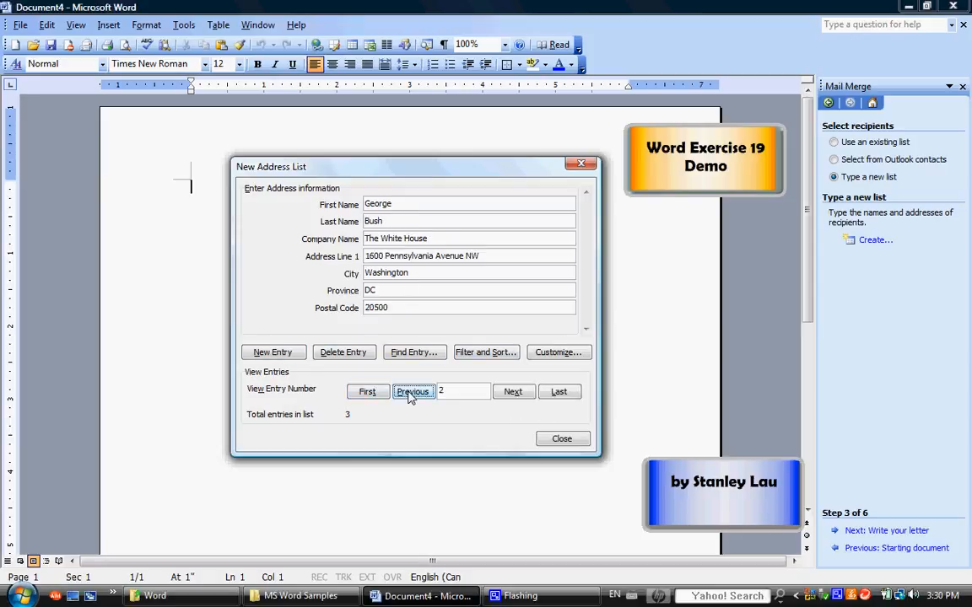
{"action": "left_click", "coordinate": [407, 395]}
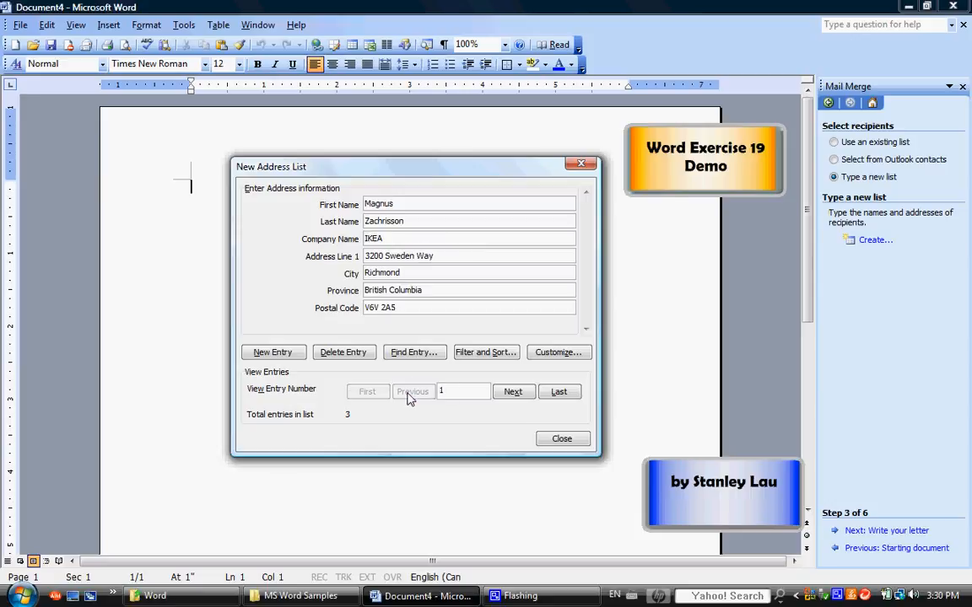
{"action": "left_click", "coordinate": [512, 393]}
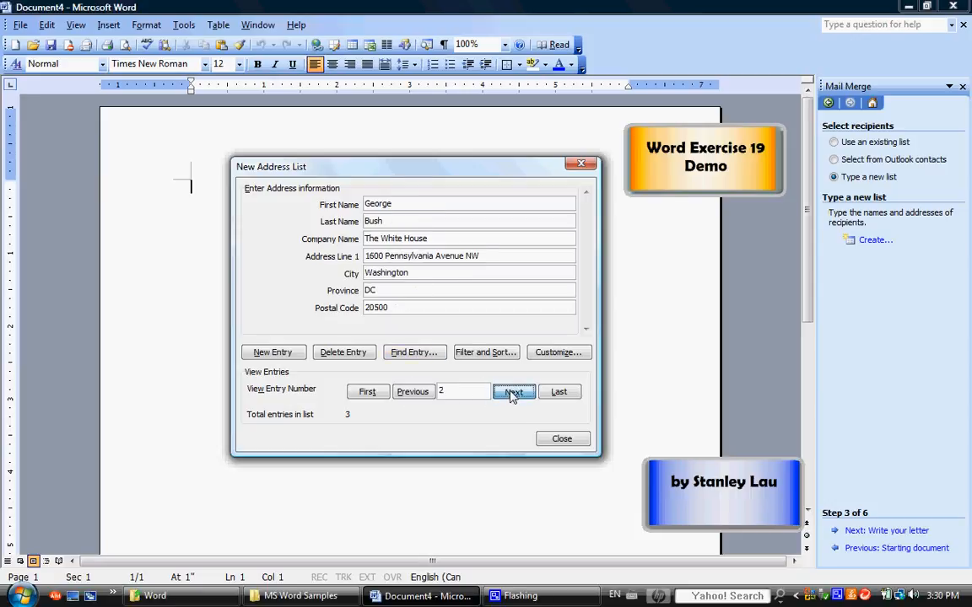
{"action": "left_click", "coordinate": [512, 393]}
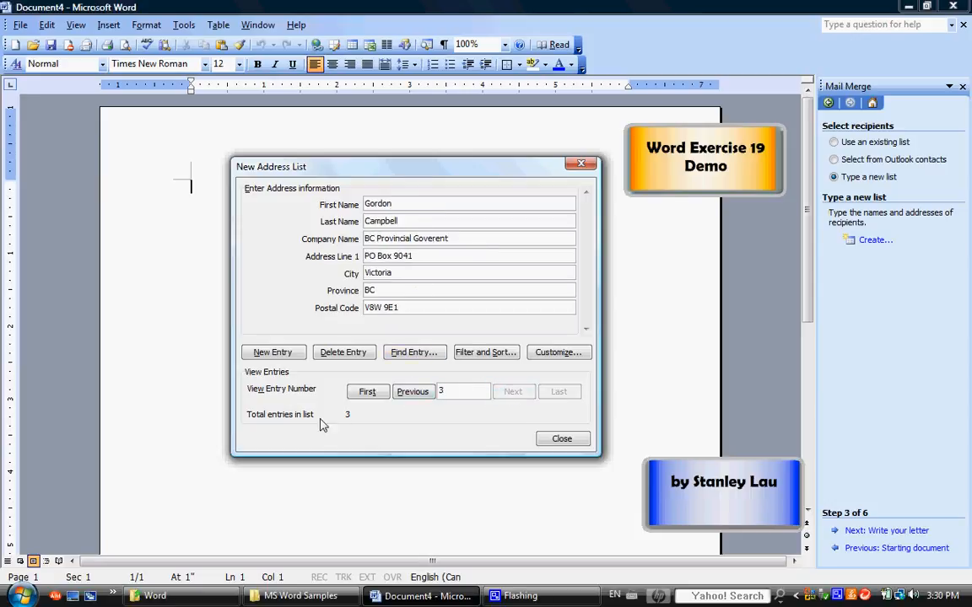
{"action": "left_click", "coordinate": [412, 395]}
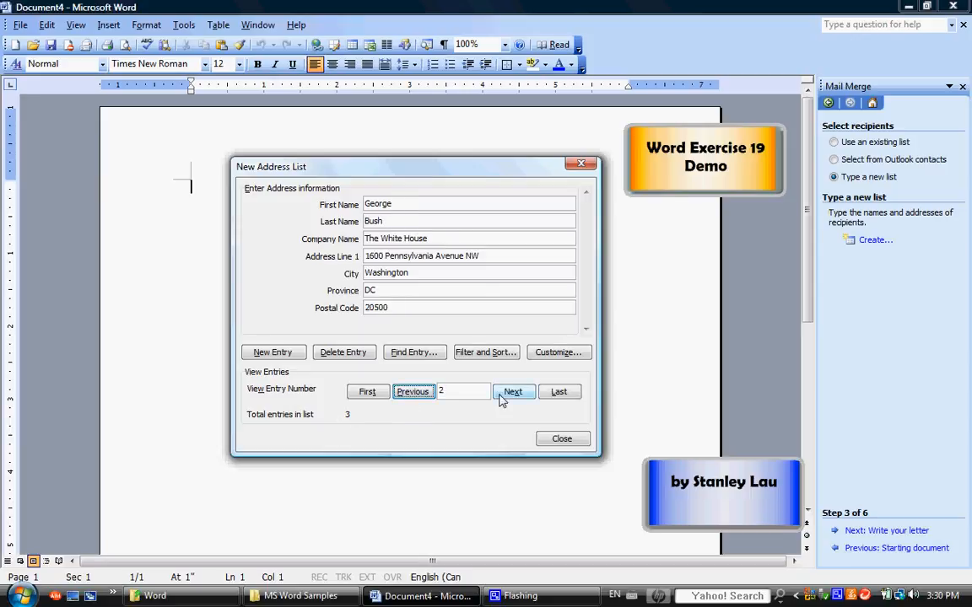
{"action": "left_click", "coordinate": [509, 395]}
{"action": "left_click", "coordinate": [411, 395]}
{"action": "left_click", "coordinate": [410, 397]}
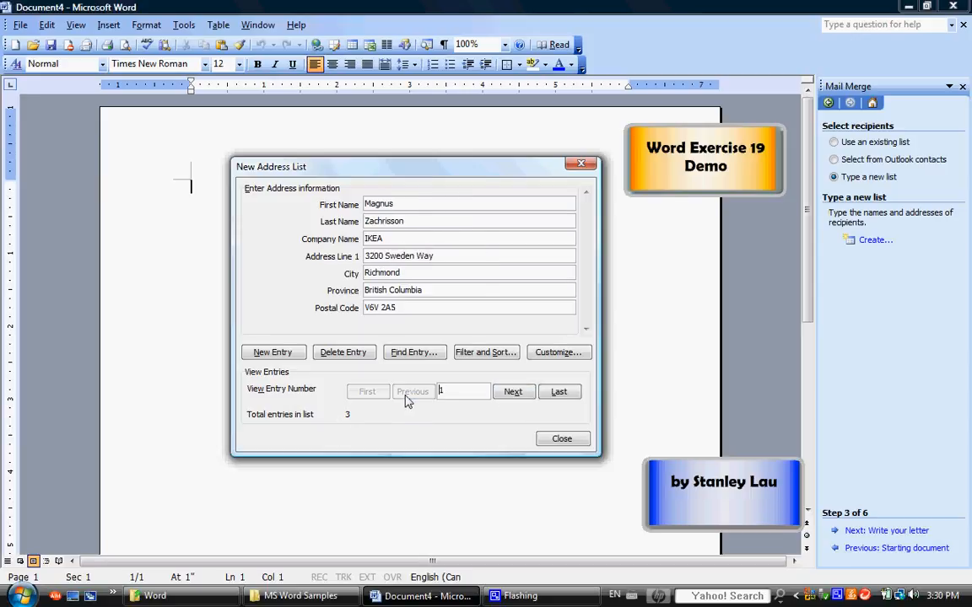
{"action": "left_click", "coordinate": [509, 395]}
{"action": "left_click", "coordinate": [509, 394]}
{"action": "left_click", "coordinate": [413, 393]}
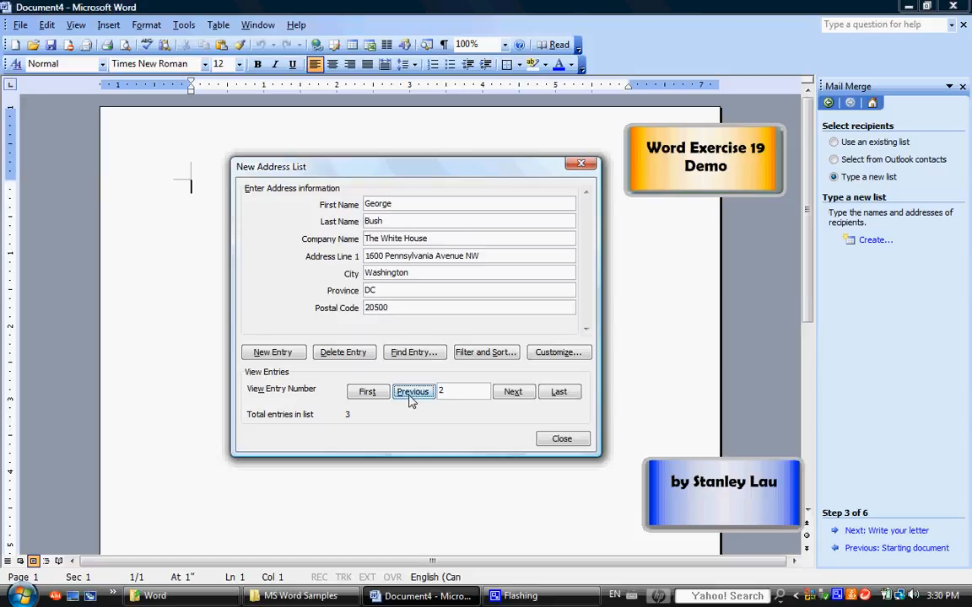
{"action": "left_click", "coordinate": [513, 394]}
{"action": "left_click", "coordinate": [415, 393]}
{"action": "left_click", "coordinate": [512, 393]}
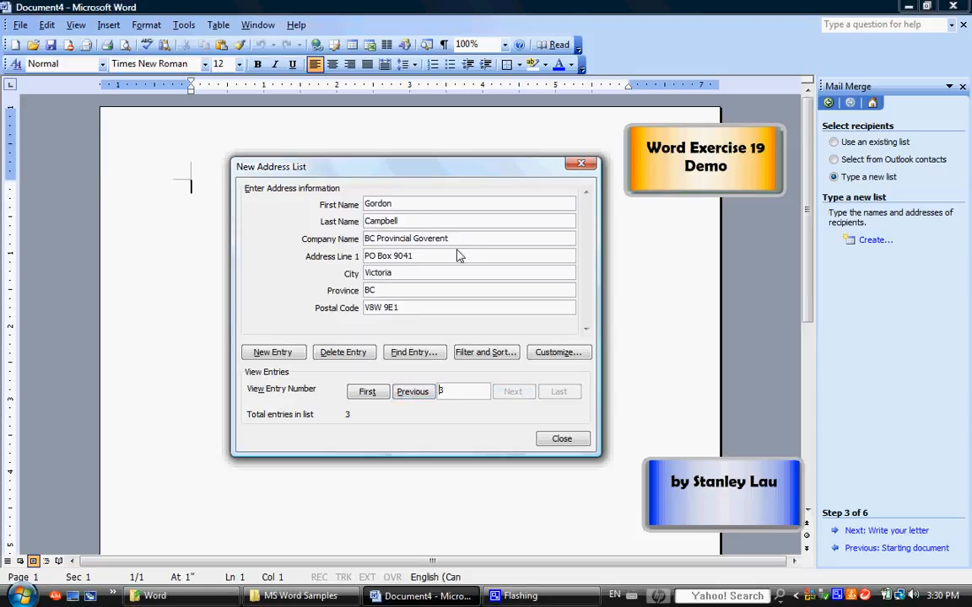
{"action": "left_click", "coordinate": [561, 439]}
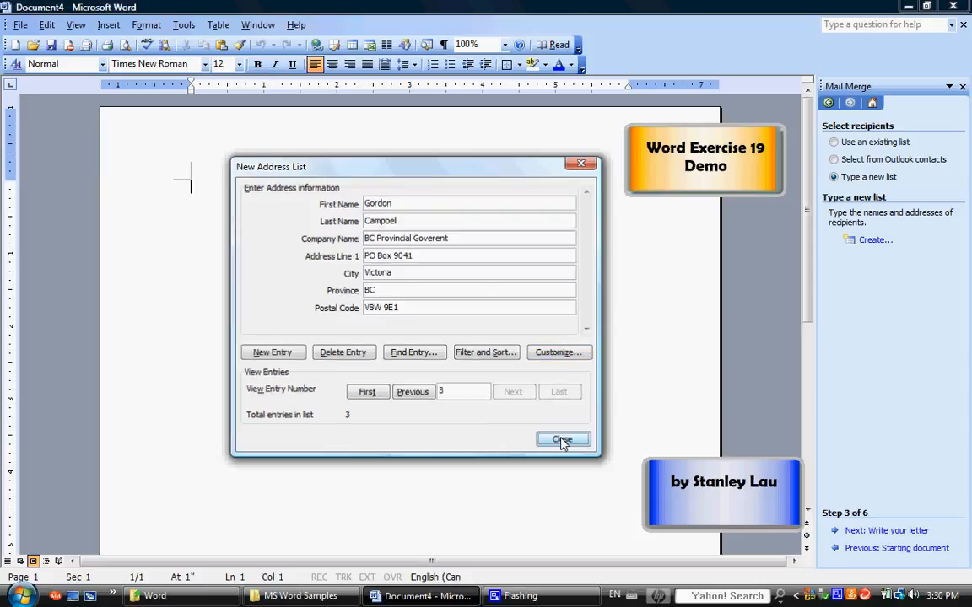
Point the address list save location to Removable Disk (F:) and name it file19data.
{"action": "left_click_drag", "start_coordinate": [441, 137], "coordinate": [376, 188]}
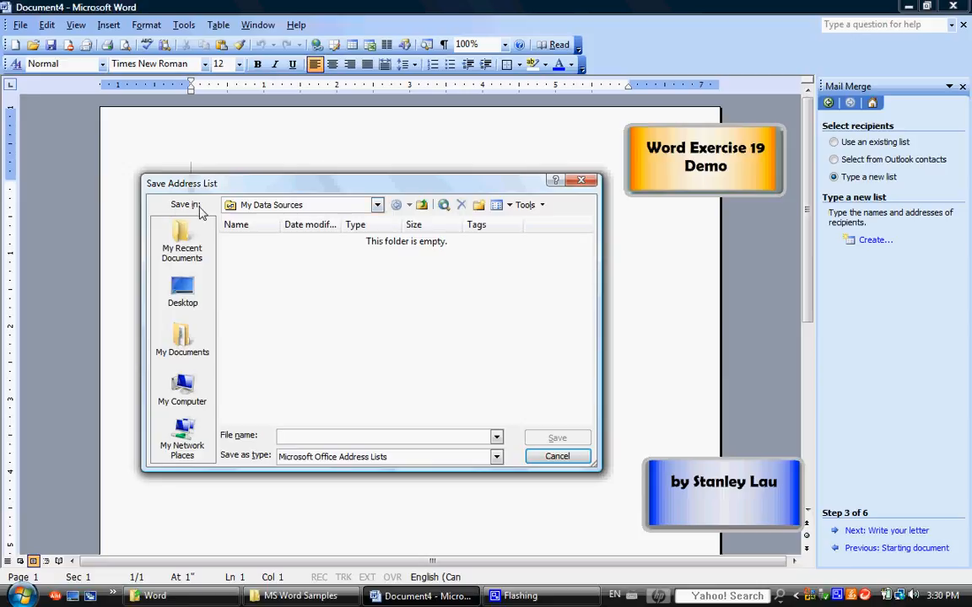
{"action": "left_click", "coordinate": [376, 205]}
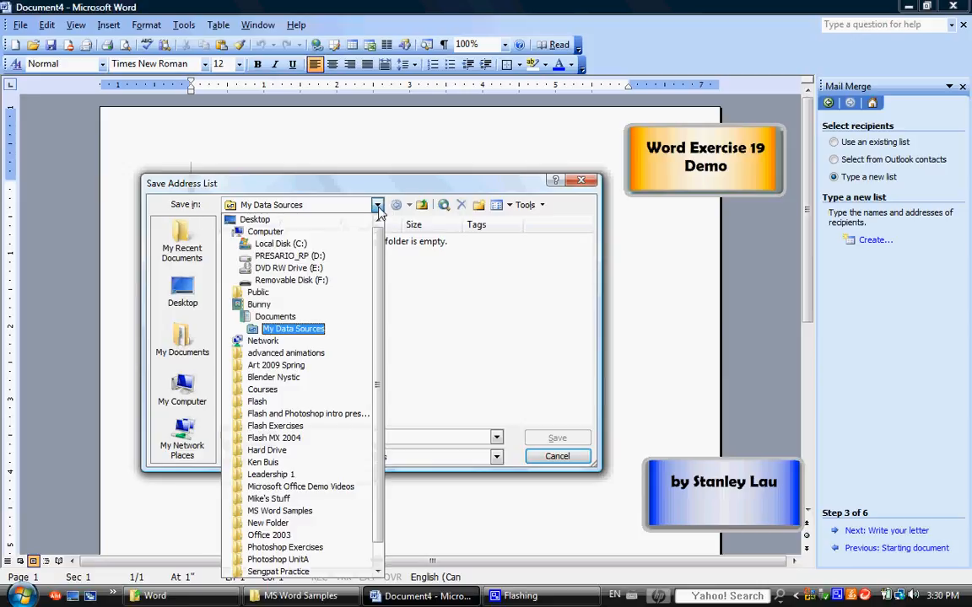
{"action": "left_click", "coordinate": [310, 282]}
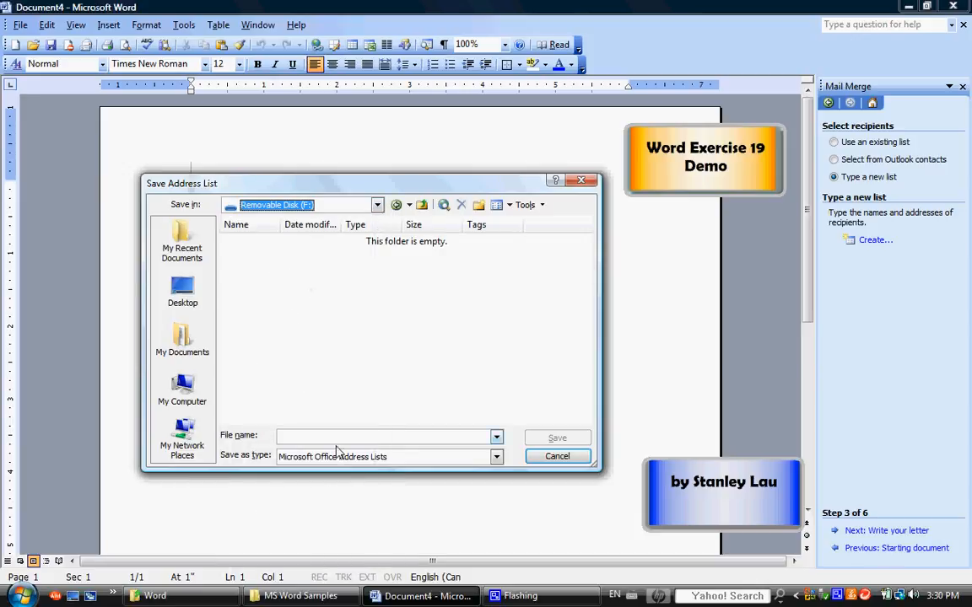
{"action": "left_click", "coordinate": [392, 434]}
{"action": "type", "text": "f"}
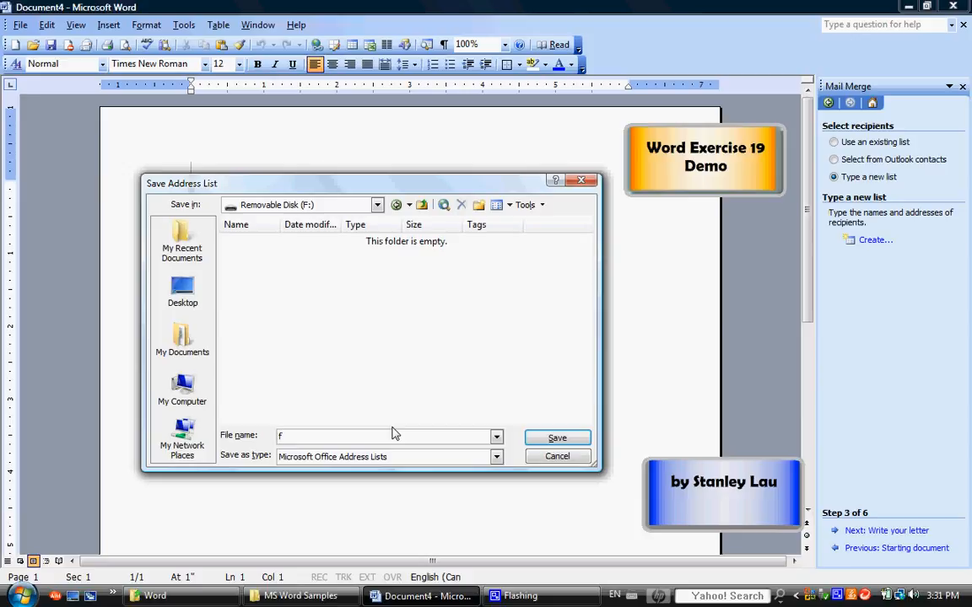
{"action": "type", "text": "ile19data"}
Save the address list as file19data and accept all three recipients as the merge list.
{"action": "left_click", "coordinate": [552, 439]}
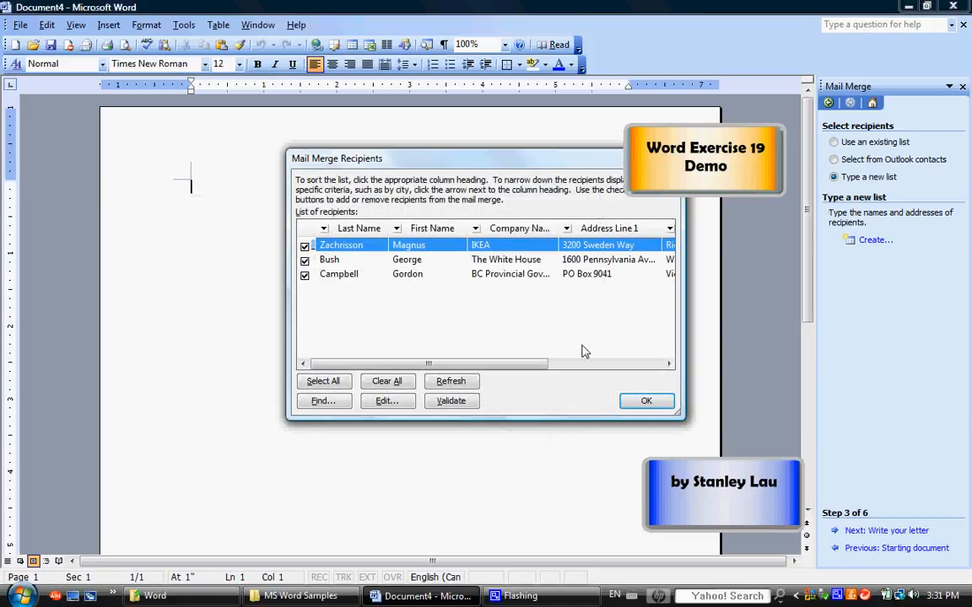
{"action": "left_click_drag", "start_coordinate": [553, 166], "coordinate": [496, 181]}
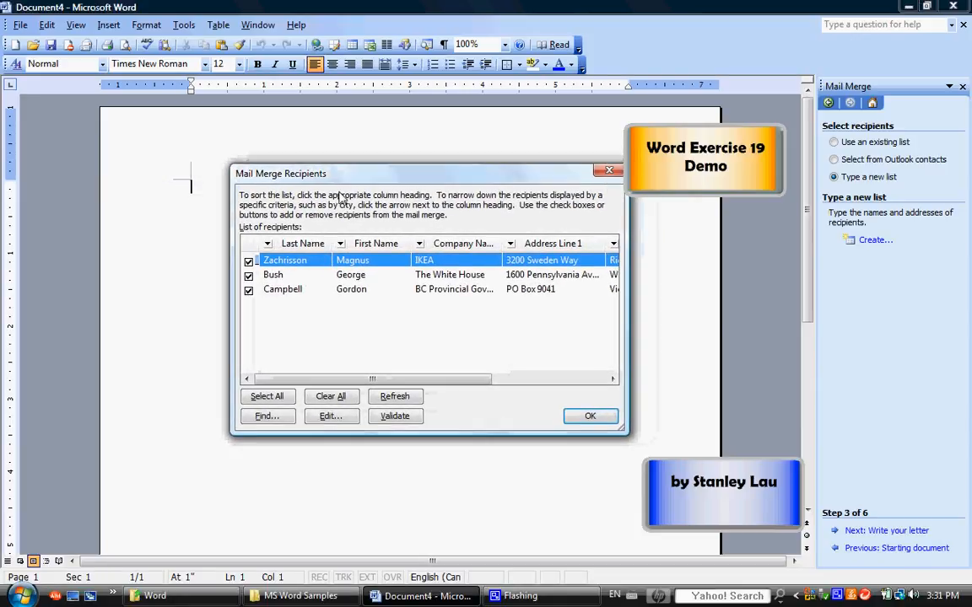
{"action": "left_click_drag", "start_coordinate": [479, 381], "coordinate": [425, 387]}
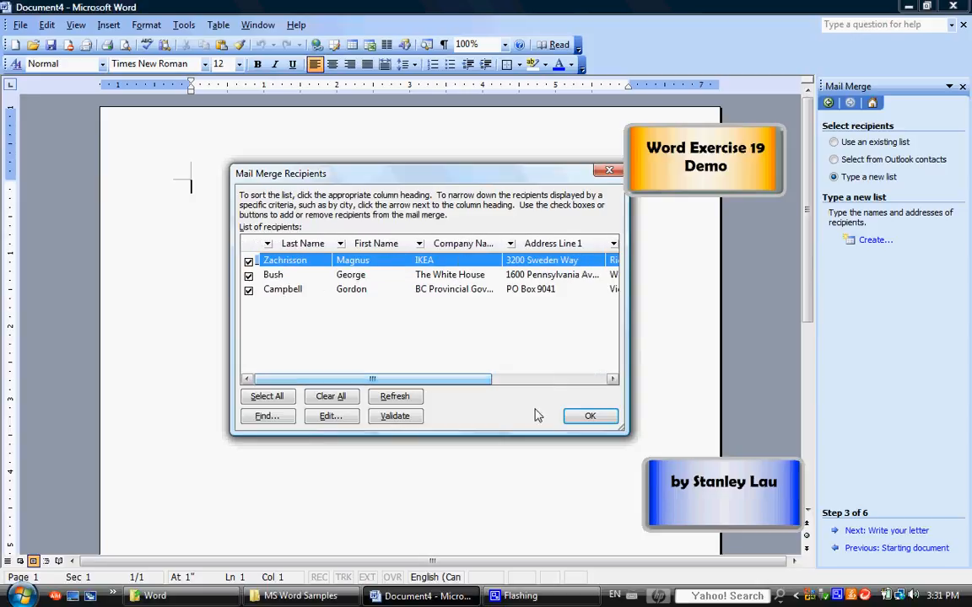
{"action": "left_click", "coordinate": [590, 417]}
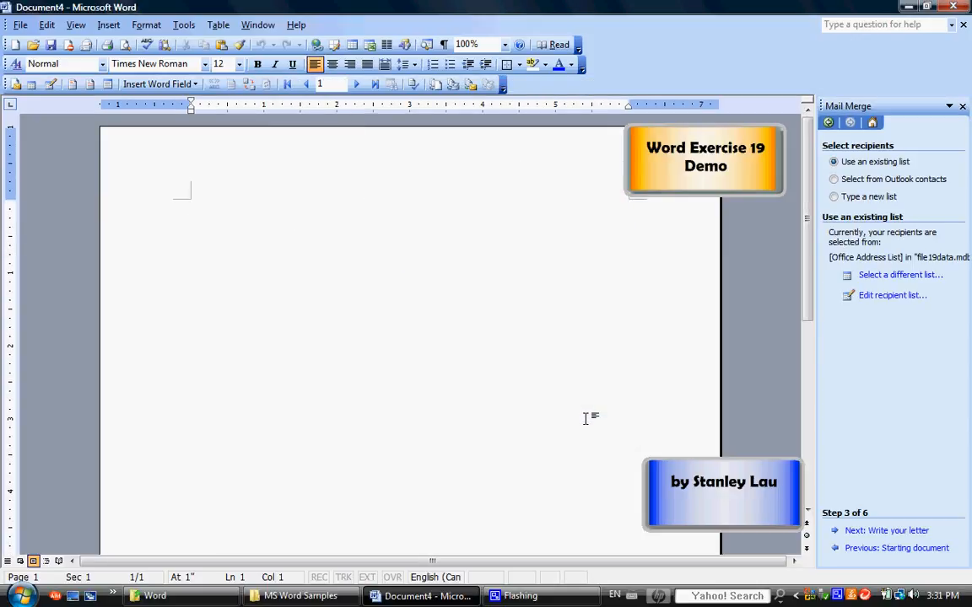
Advance to the letter-writing step and paste the HEC letter into the document.
{"action": "left_click", "coordinate": [868, 532]}
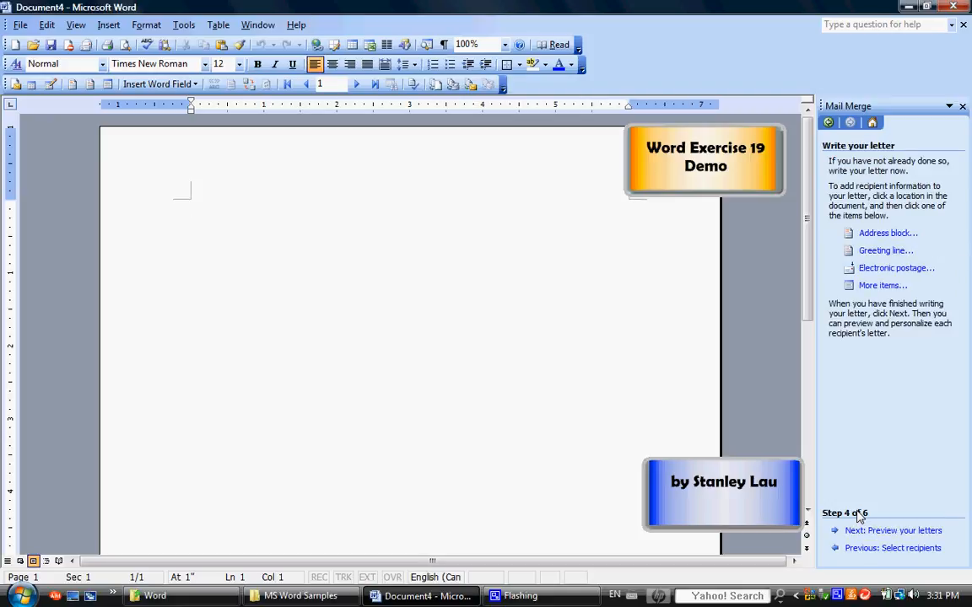
{"action": "right_click", "coordinate": [223, 209]}
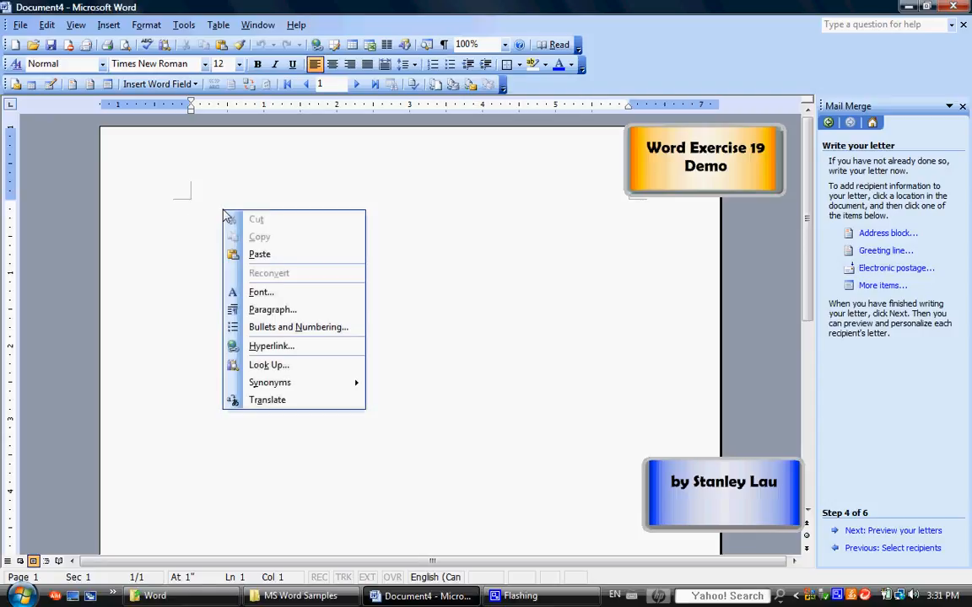
{"action": "left_click", "coordinate": [259, 254]}
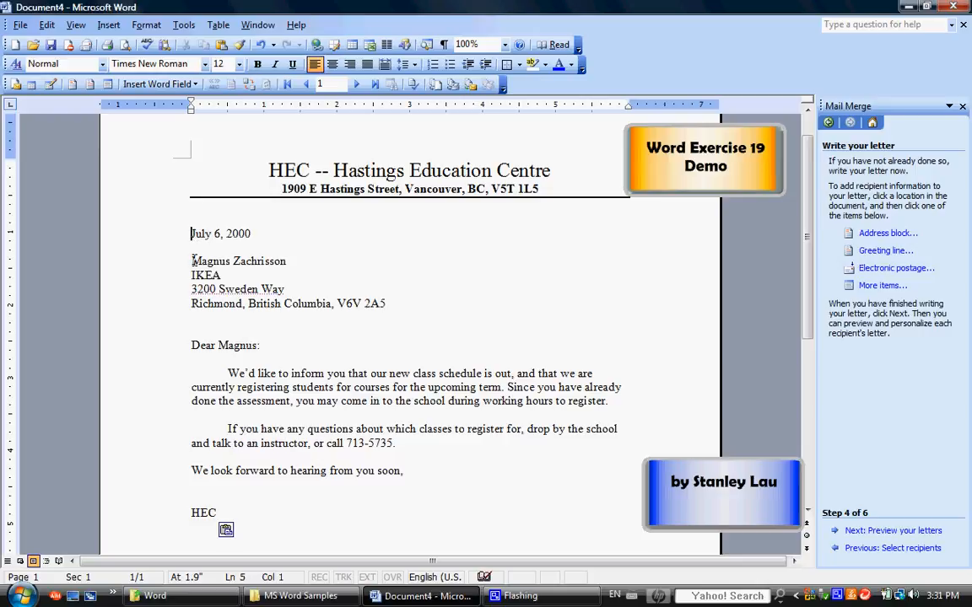
Delete the sample address and greeting name, leaving 'Dear :' with a blank line above it.
{"action": "left_click_drag", "start_coordinate": [193, 261], "coordinate": [473, 318]}
{"action": "key", "text": "Delete"}
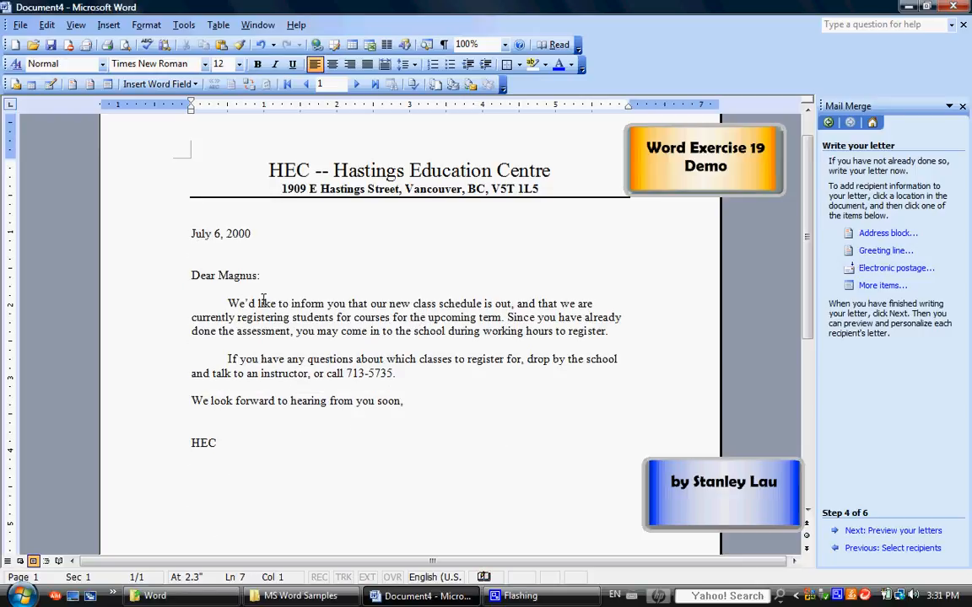
{"action": "double_click", "coordinate": [225, 277]}
{"action": "key", "text": "Delete"}
{"action": "key", "text": "Delete"}
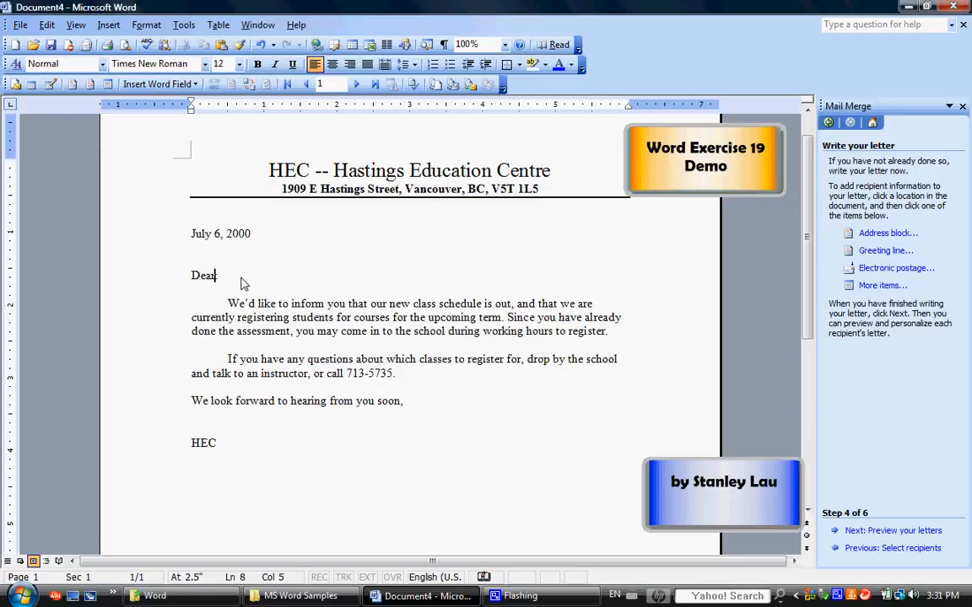
{"action": "type", "text": ":"}
{"action": "scroll", "coordinate": [807, 245], "scroll_direction": "up", "scroll_amount": 1}
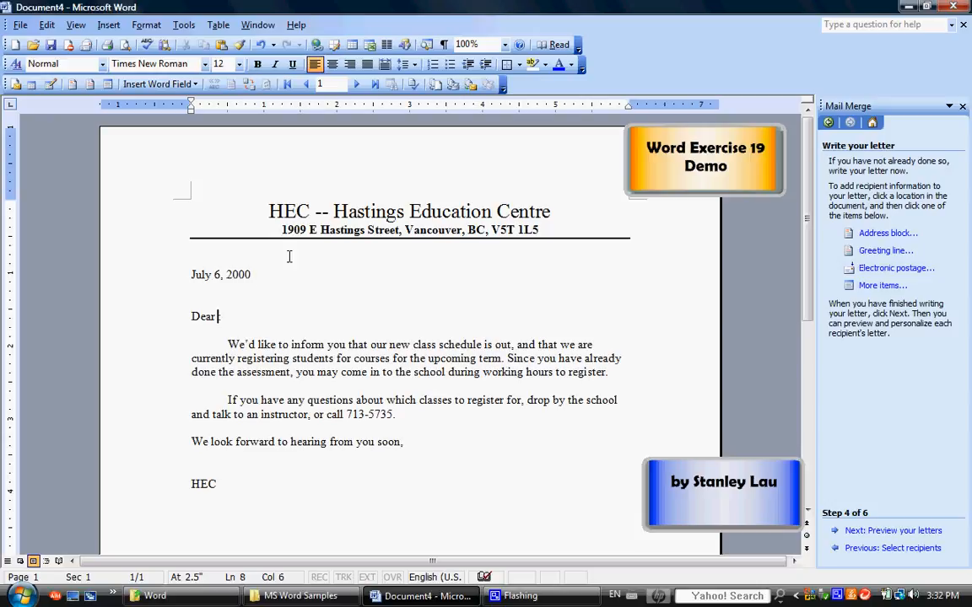
{"action": "left_click", "coordinate": [213, 293]}
{"action": "left_click", "coordinate": [213, 299]}
{"action": "key", "text": "Return"}
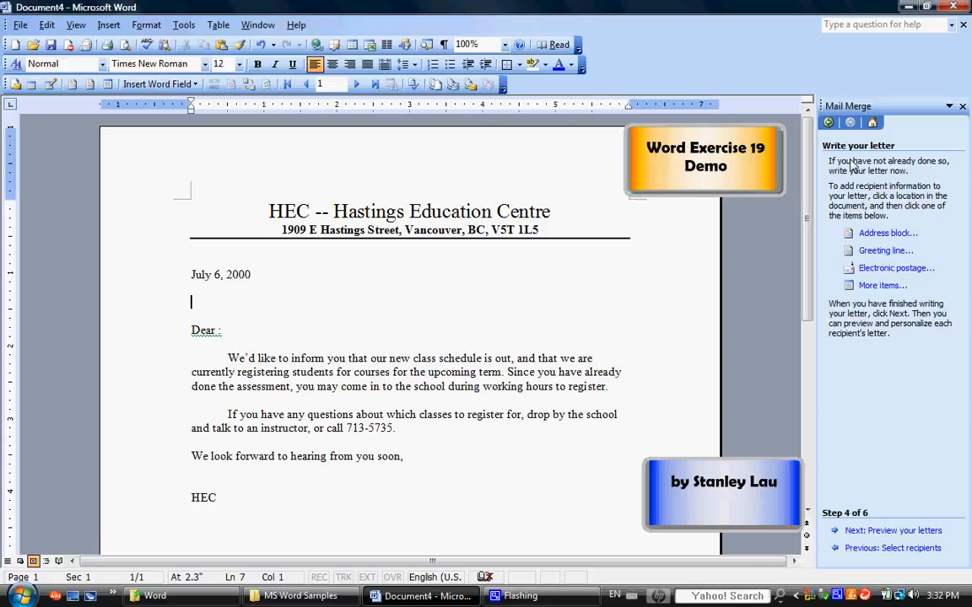
Insert the First Name and Last Name merge fields on the address line below the date.
{"action": "left_click", "coordinate": [875, 287]}
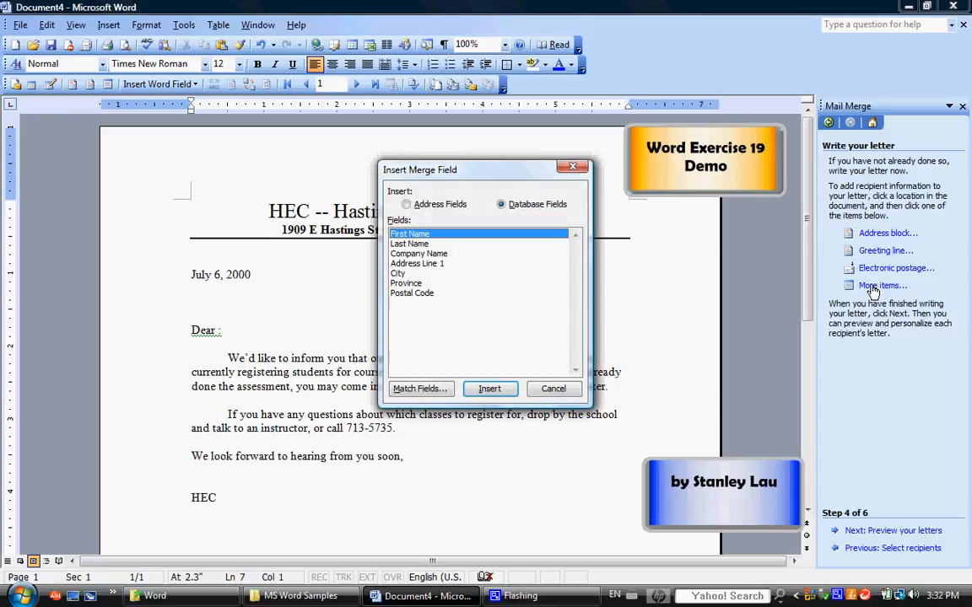
{"action": "left_click_drag", "start_coordinate": [507, 177], "coordinate": [545, 200]}
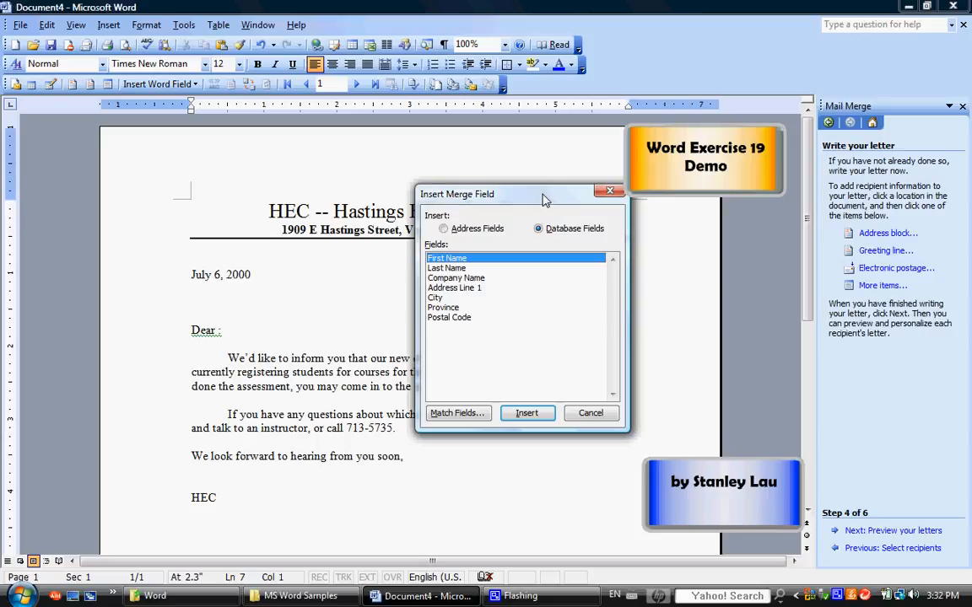
{"action": "left_click_drag", "start_coordinate": [542, 198], "coordinate": [574, 209]}
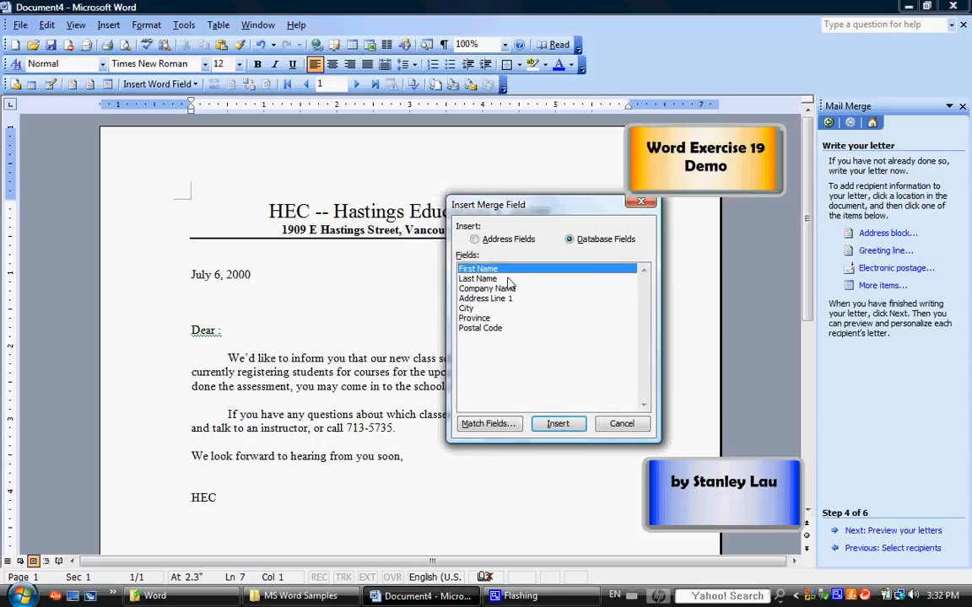
{"action": "left_click", "coordinate": [558, 424]}
{"action": "left_click", "coordinate": [622, 424]}
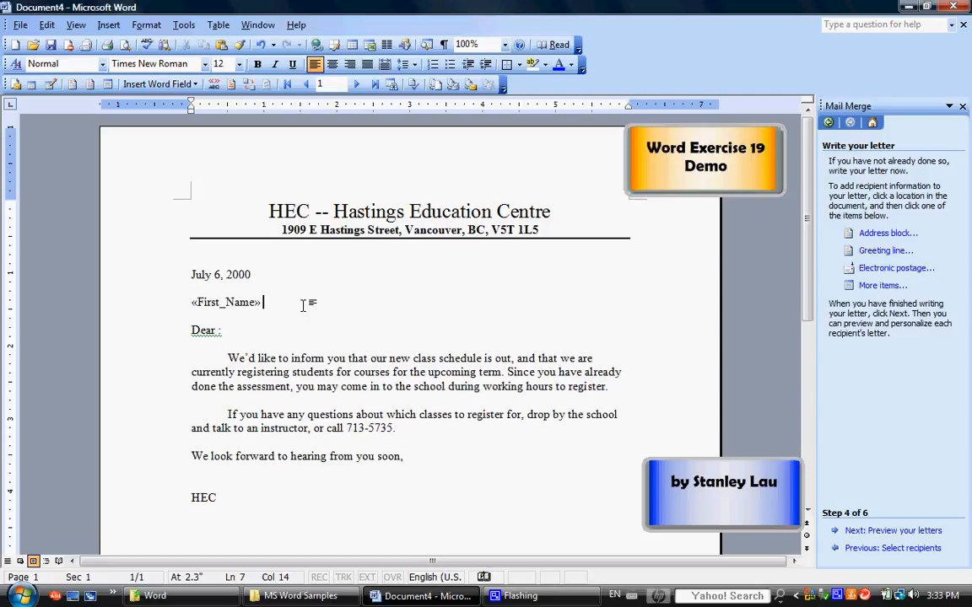
{"action": "left_click", "coordinate": [877, 288]}
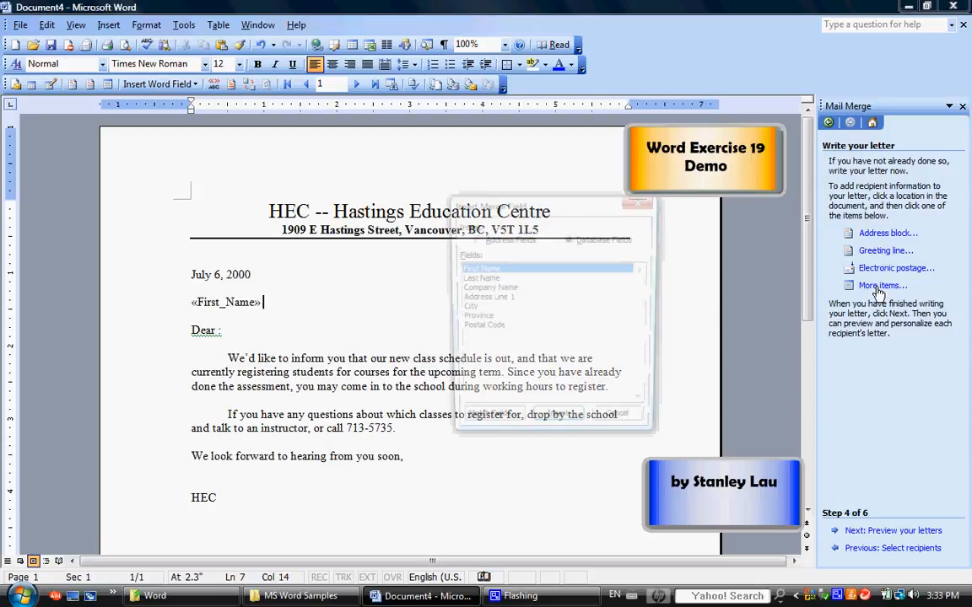
{"action": "left_click", "coordinate": [476, 279]}
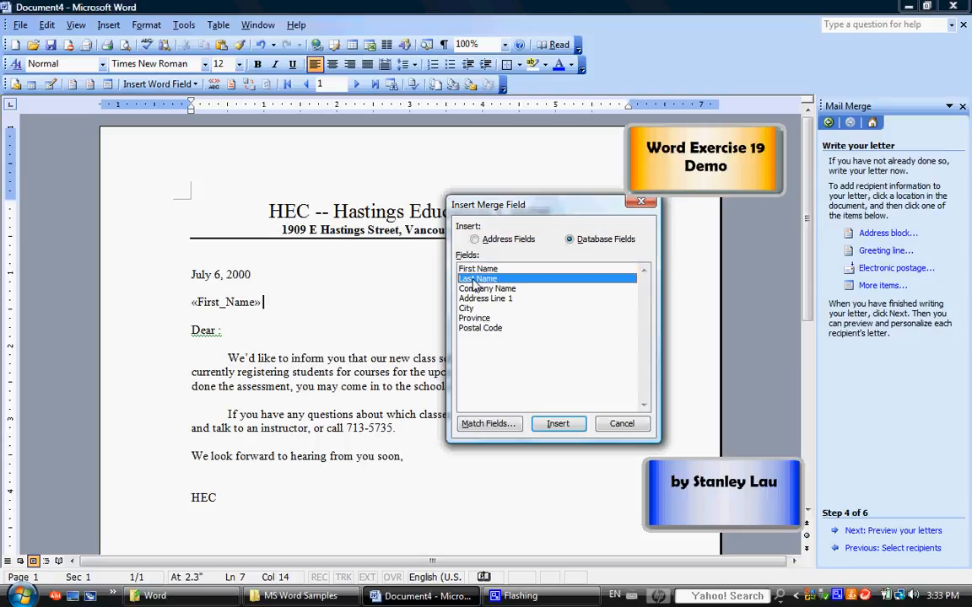
{"action": "left_click", "coordinate": [553, 424]}
{"action": "left_click", "coordinate": [622, 424]}
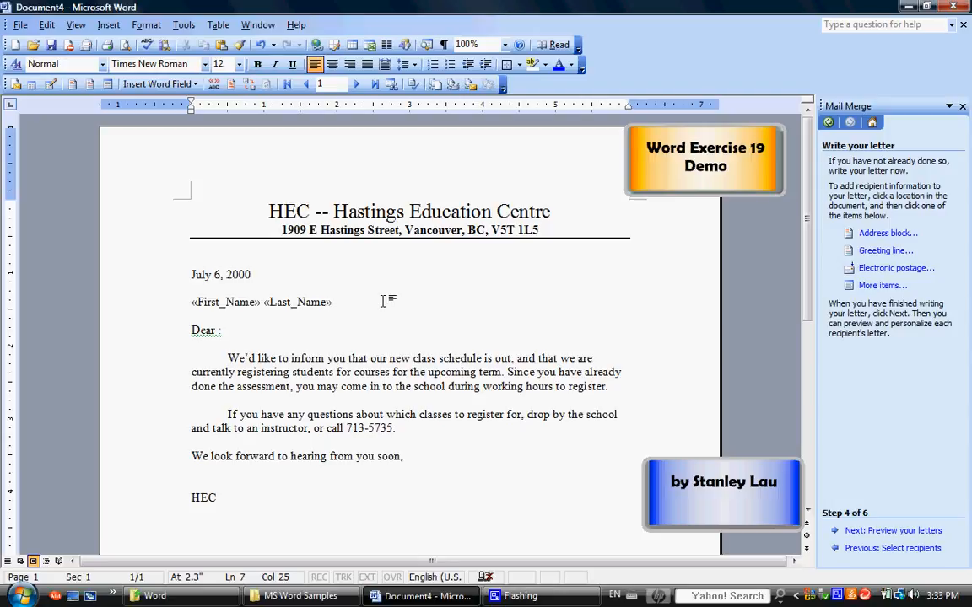
{"action": "key", "text": "Return"}
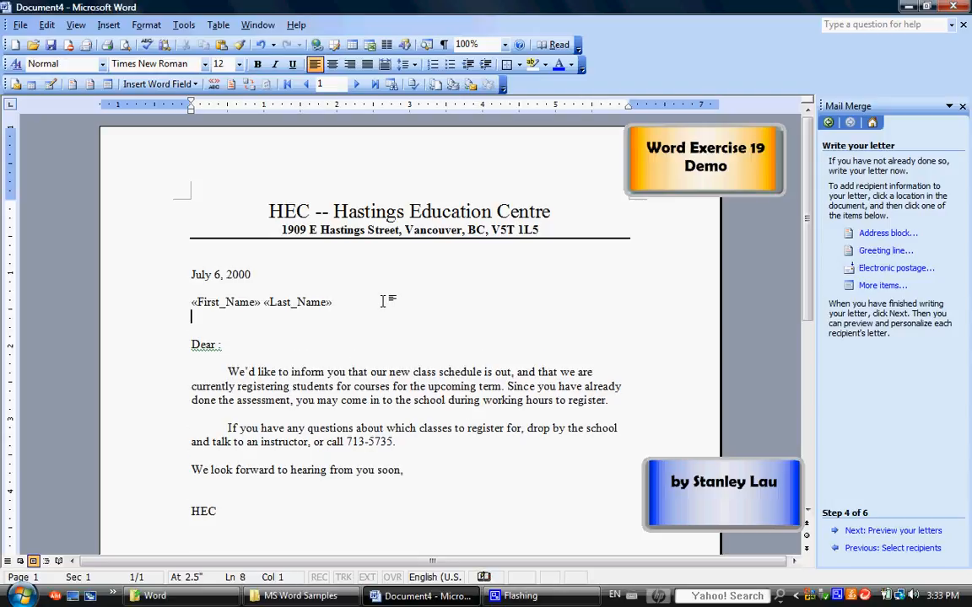
Add the Company Name and Address Line 1 merge fields, each on its own line.
{"action": "left_click", "coordinate": [882, 285]}
{"action": "left_click", "coordinate": [487, 290]}
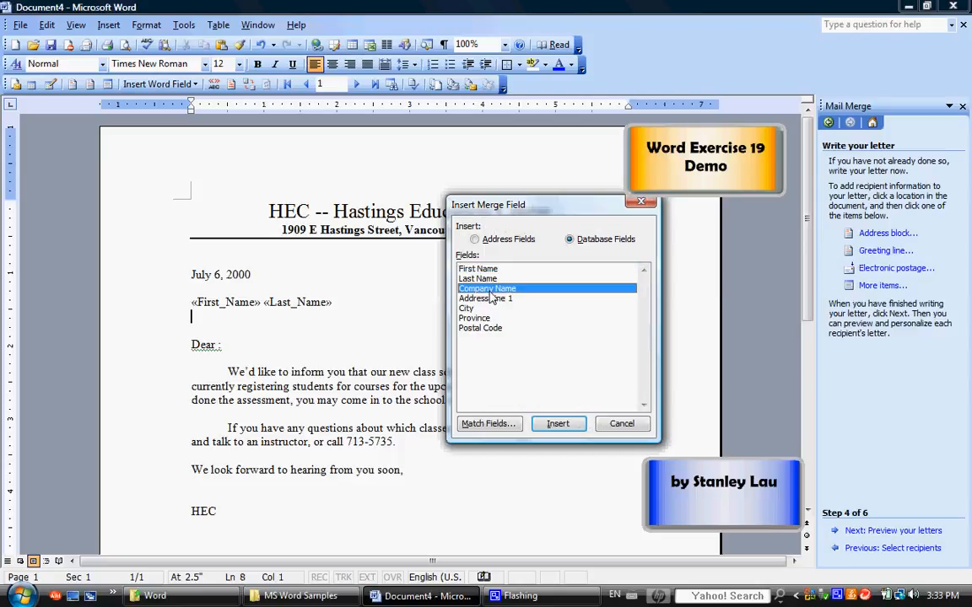
{"action": "left_click", "coordinate": [555, 426]}
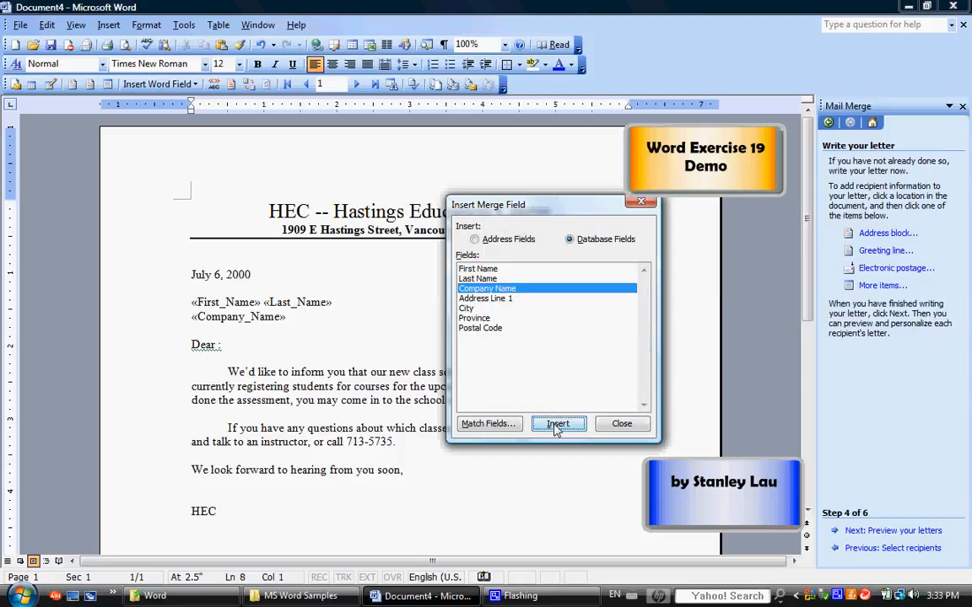
{"action": "left_click", "coordinate": [622, 425]}
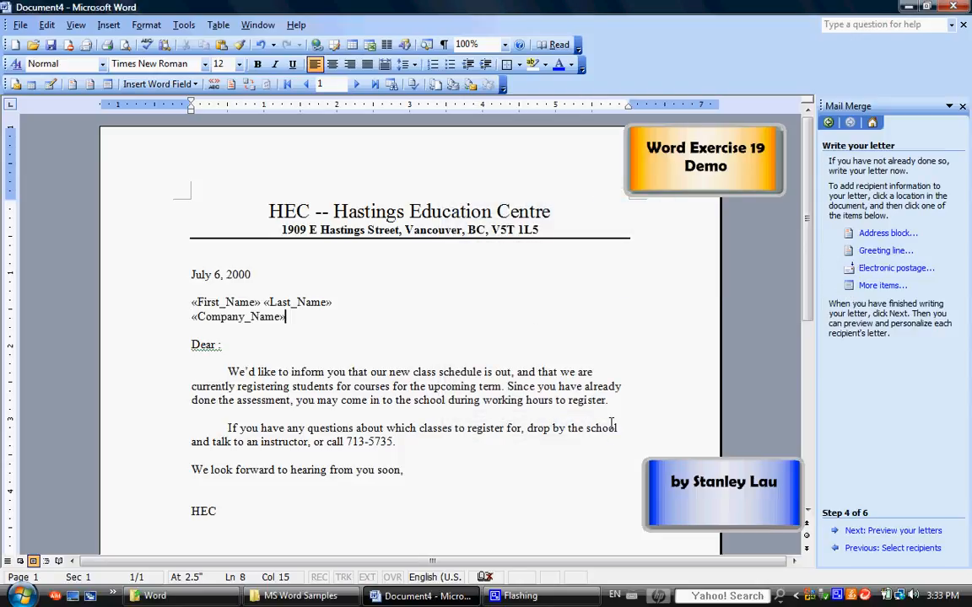
{"action": "key", "text": "Return"}
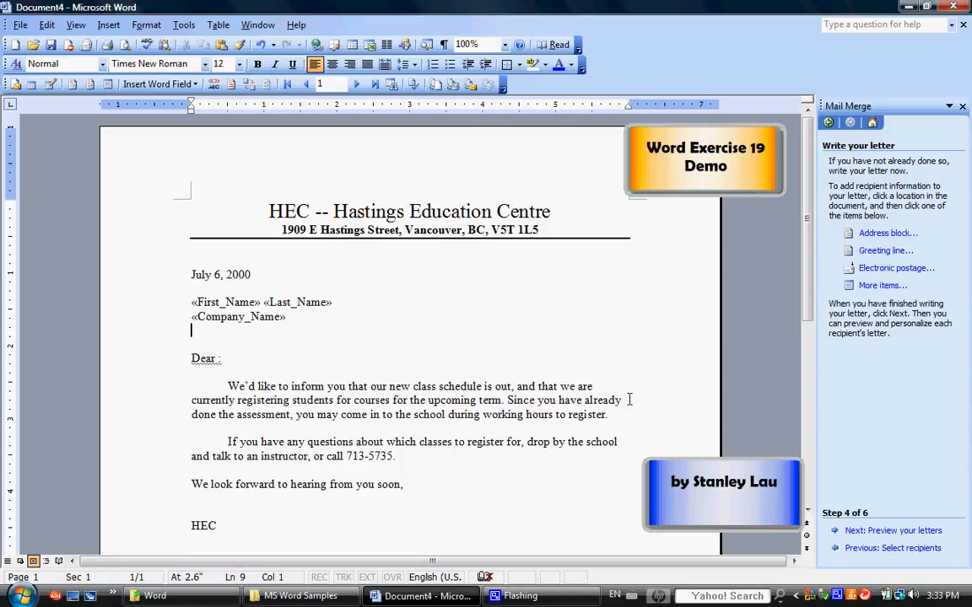
{"action": "left_click", "coordinate": [879, 285]}
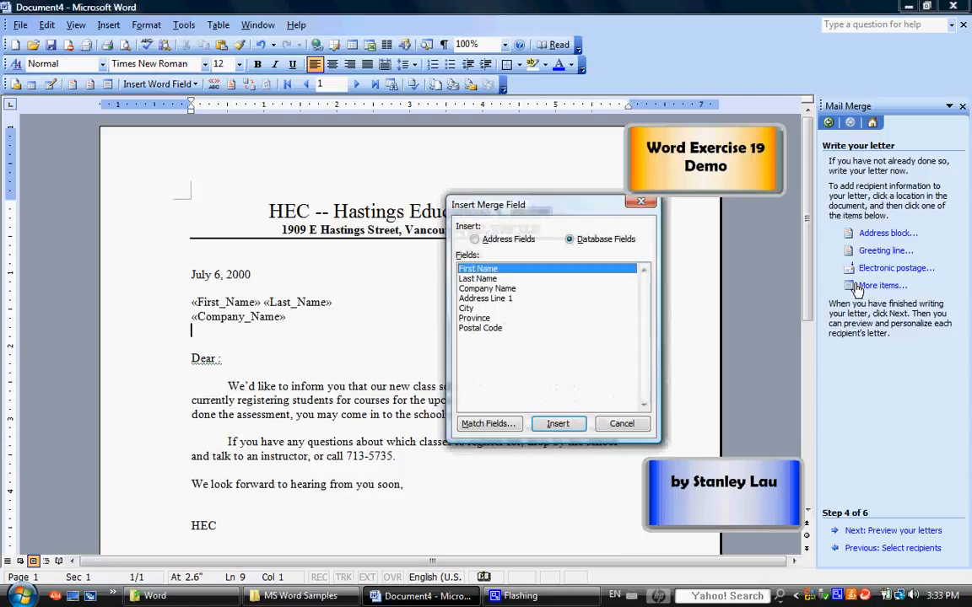
{"action": "left_click", "coordinate": [506, 298]}
{"action": "left_click", "coordinate": [559, 425]}
{"action": "left_click", "coordinate": [622, 424]}
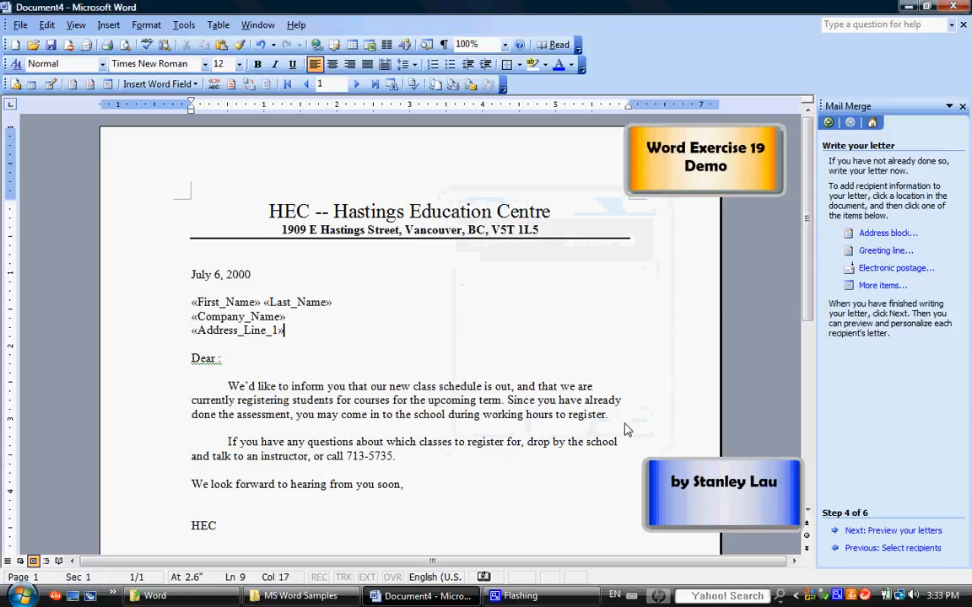
{"action": "key", "text": "Return"}
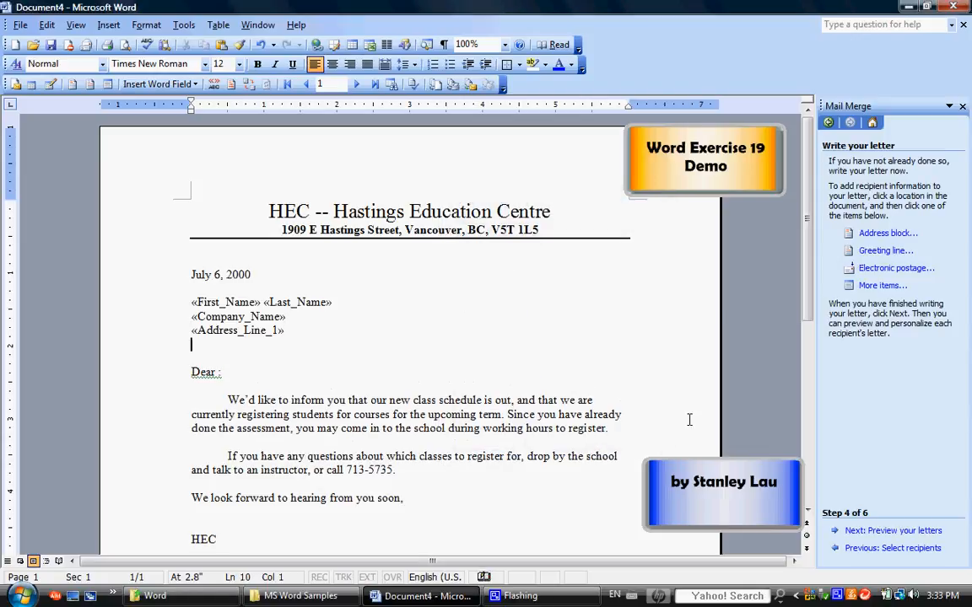
Insert the City and Province merge fields on the next line, each followed by a comma.
{"action": "left_click", "coordinate": [879, 285]}
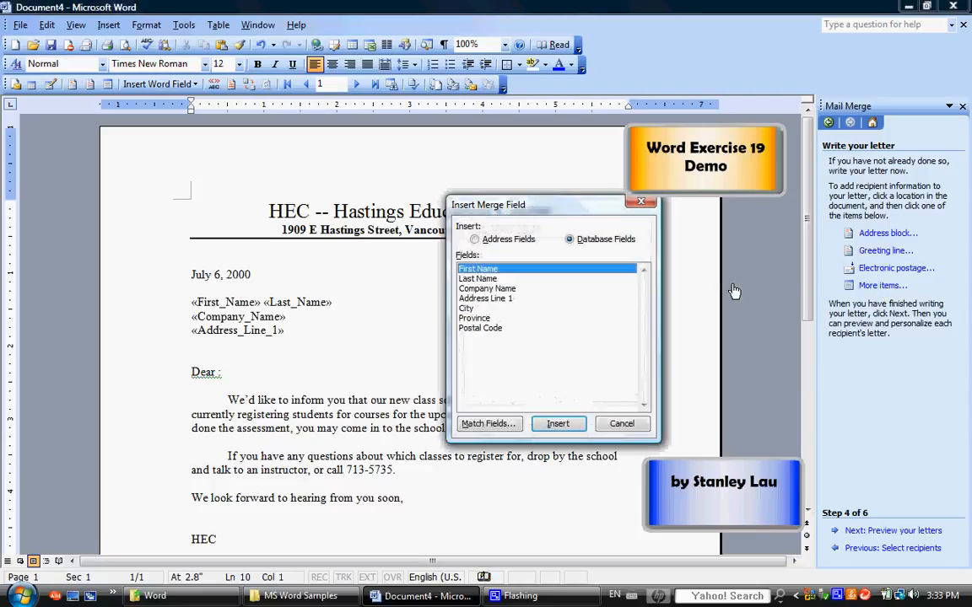
{"action": "left_click", "coordinate": [466, 309]}
{"action": "left_click", "coordinate": [554, 424]}
{"action": "left_click", "coordinate": [622, 423]}
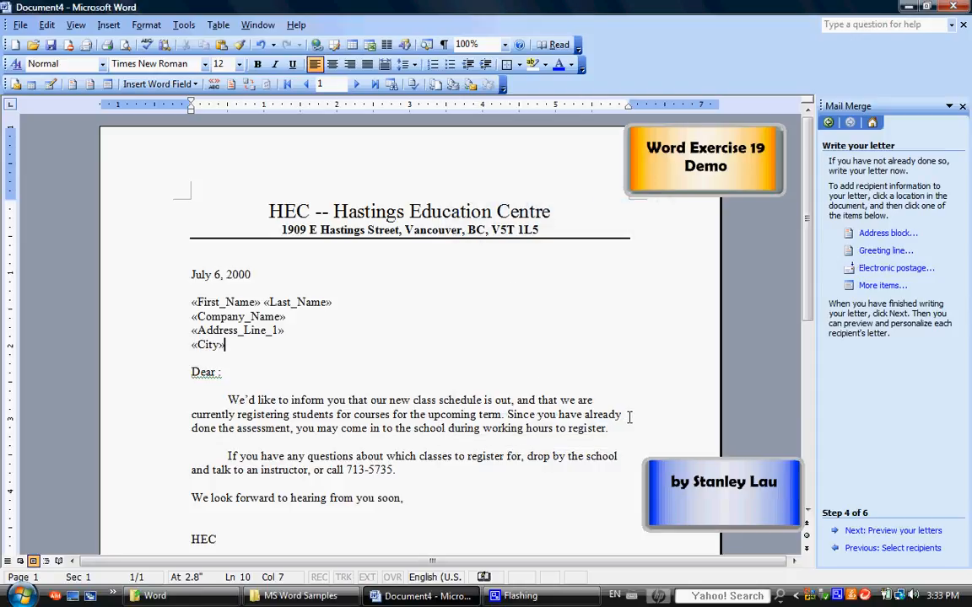
{"action": "type", "text": ","}
{"action": "left_click", "coordinate": [880, 285]}
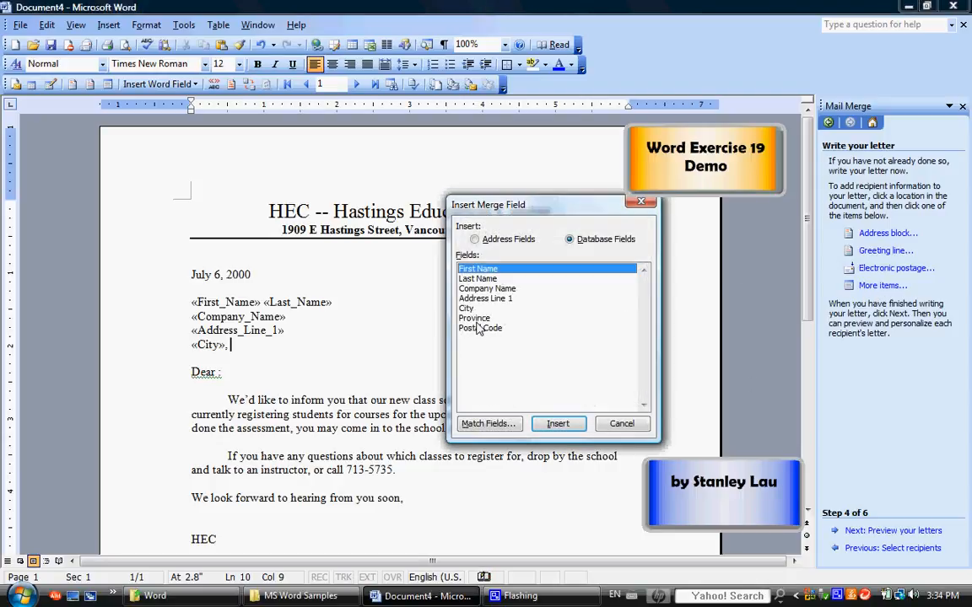
{"action": "left_click", "coordinate": [477, 318]}
{"action": "left_click", "coordinate": [557, 424]}
{"action": "left_click", "coordinate": [622, 423]}
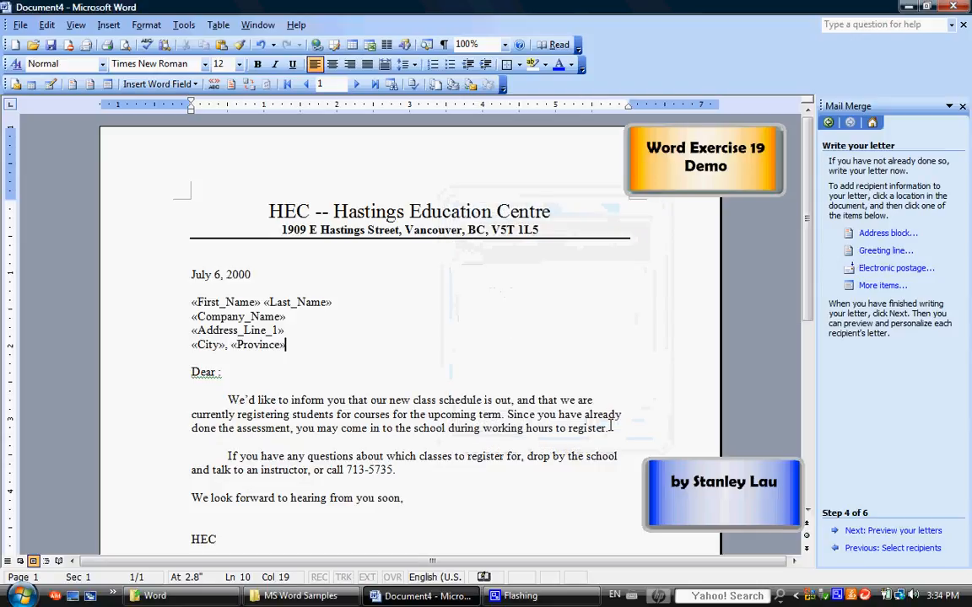
{"action": "type", "text": ","}
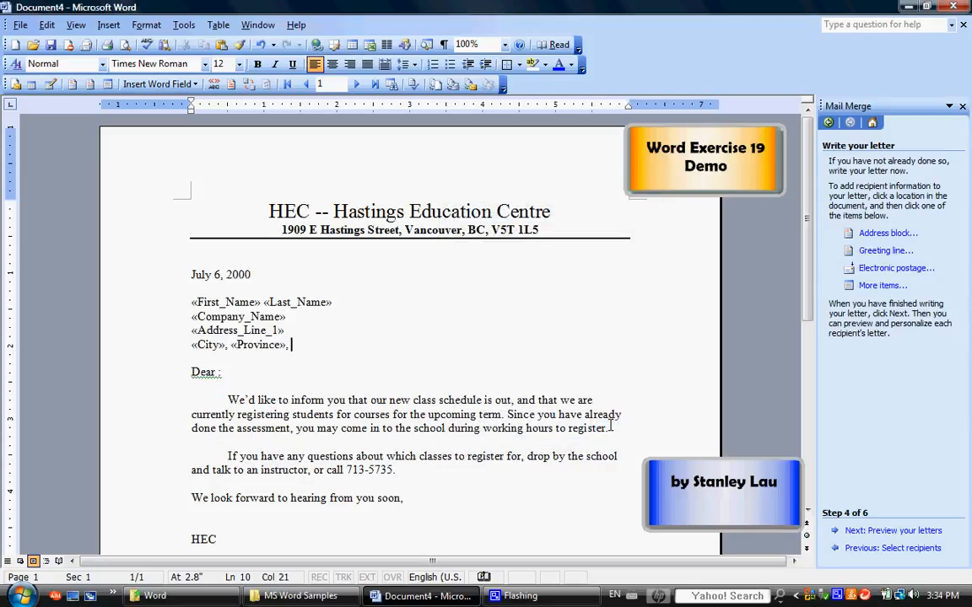
Insert the Postal Code merge field after the province to complete the address block.
{"action": "left_click", "coordinate": [869, 285]}
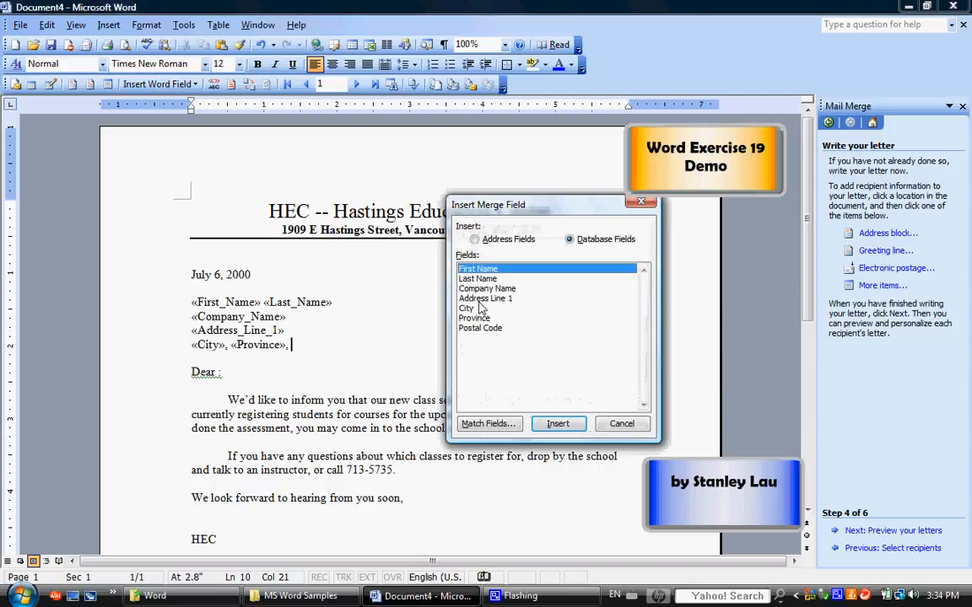
{"action": "left_click", "coordinate": [479, 329]}
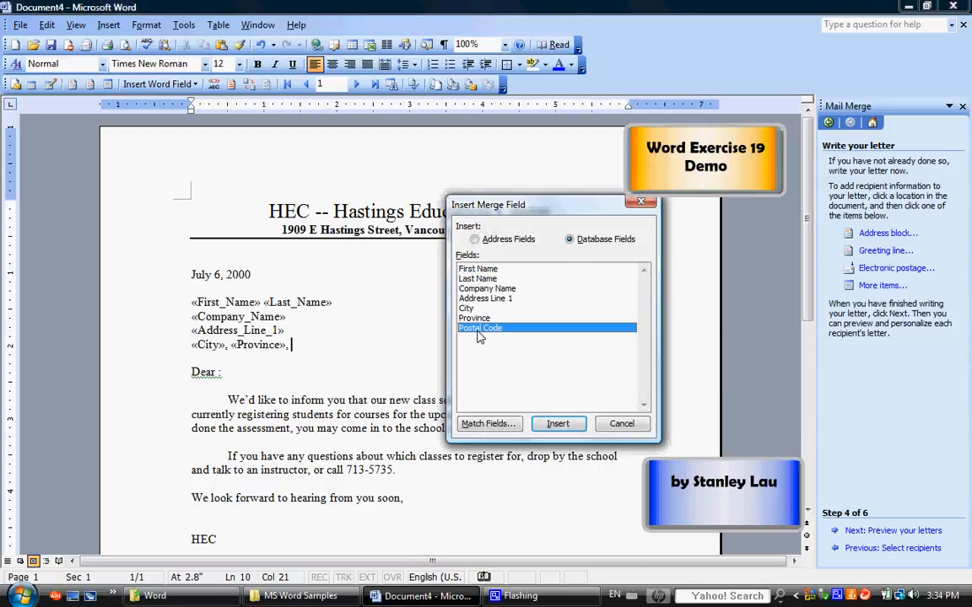
{"action": "left_click", "coordinate": [556, 425]}
{"action": "left_click", "coordinate": [620, 424]}
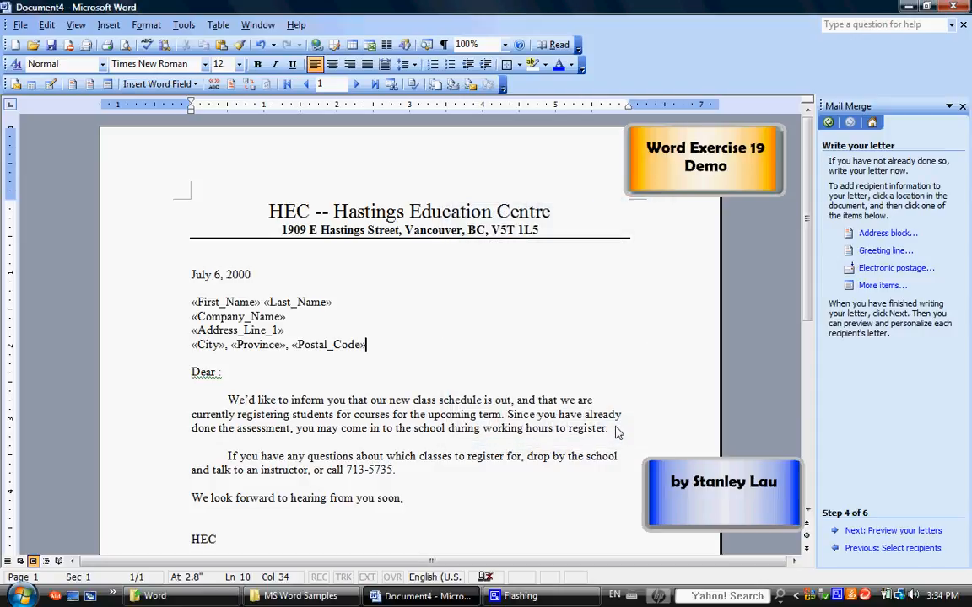
{"action": "left_click", "coordinate": [221, 372]}
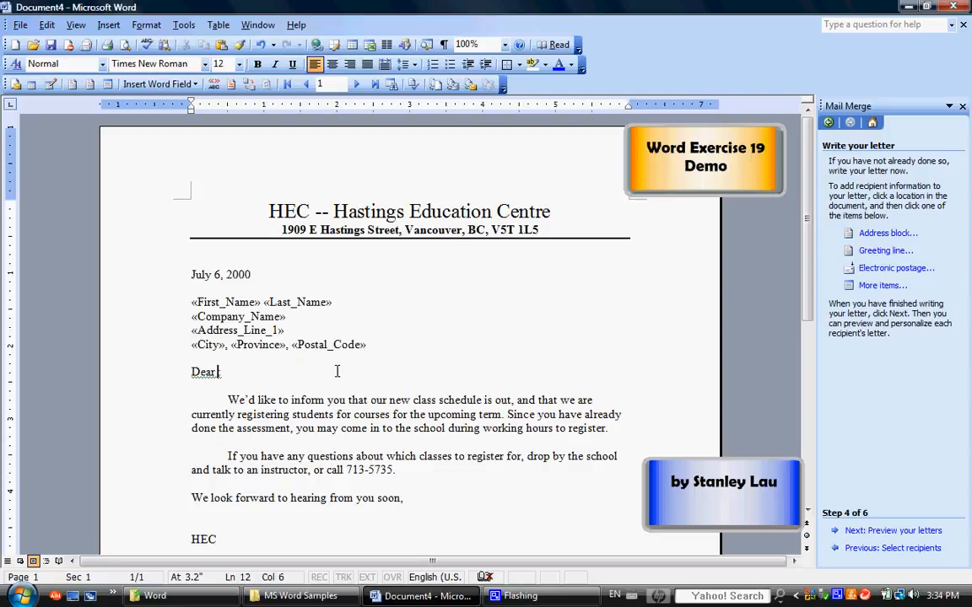
Insert the First Name merge field after Dear and follow it with a colon.
{"action": "left_click", "coordinate": [879, 286]}
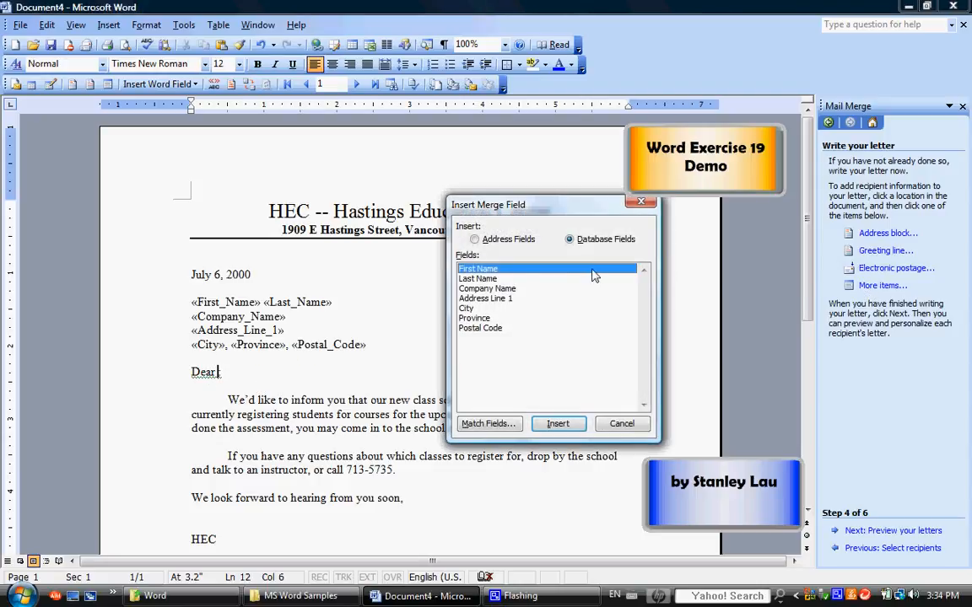
{"action": "left_click", "coordinate": [558, 424]}
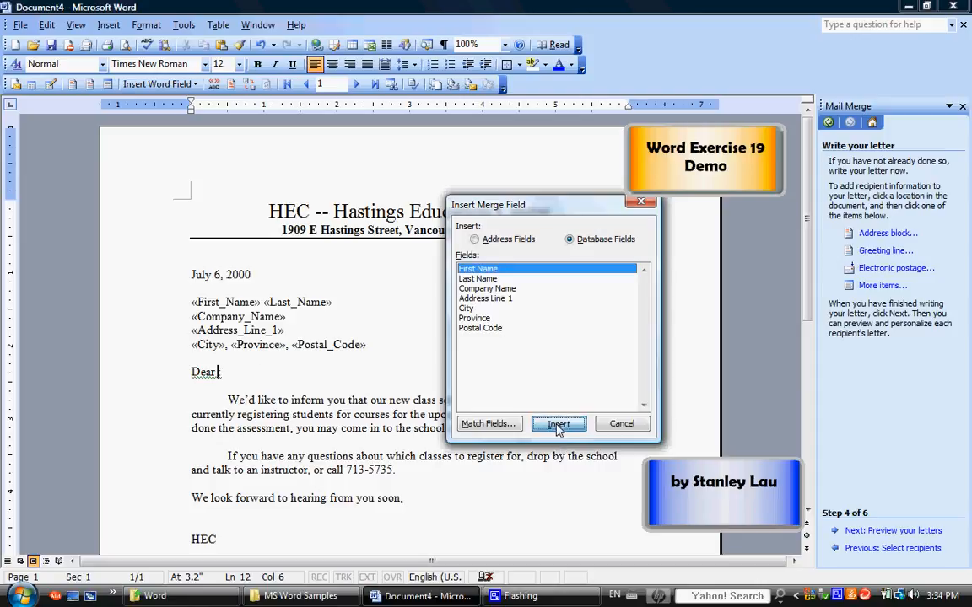
{"action": "left_click", "coordinate": [622, 423]}
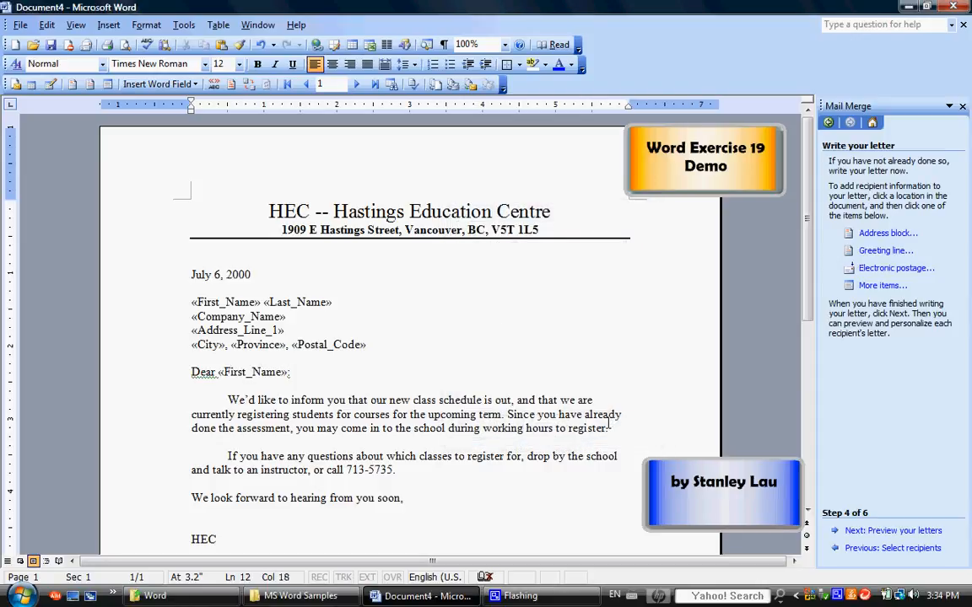
{"action": "type", "text": ":"}
Preview the merged HEC letter for recipient 1, then recipients 2 and 3.
{"action": "left_click", "coordinate": [864, 531]}
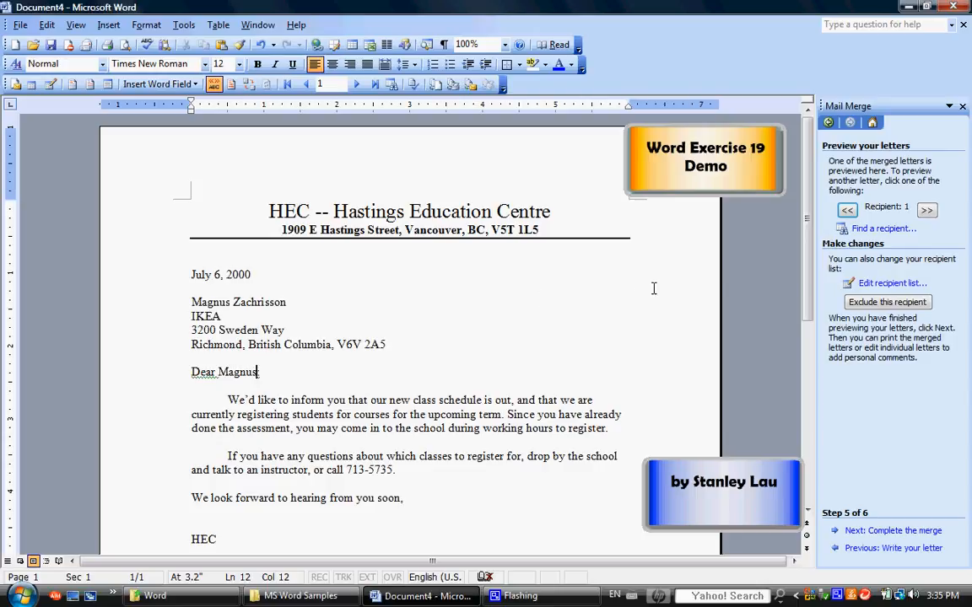
{"action": "left_click", "coordinate": [926, 210]}
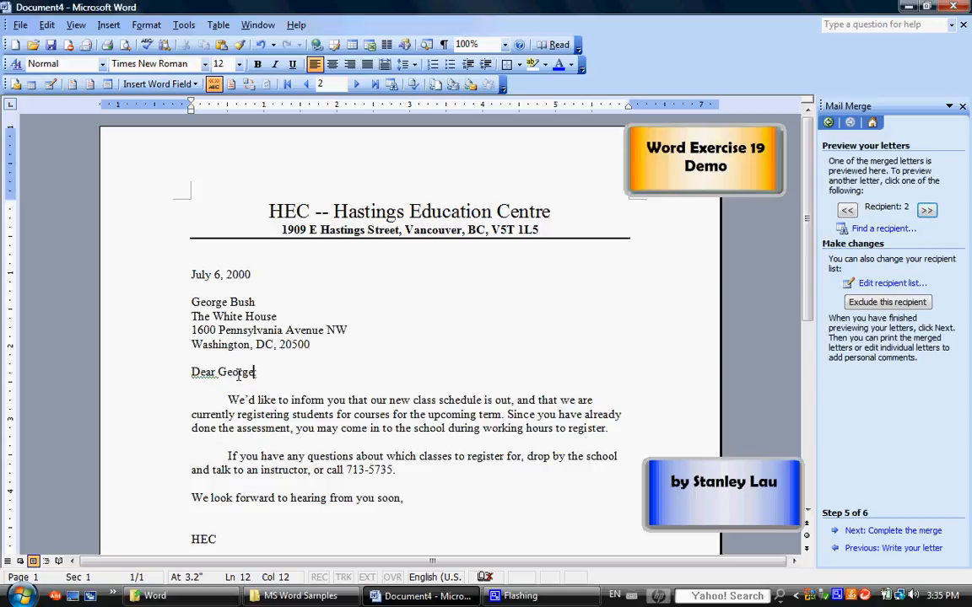
{"action": "left_click", "coordinate": [927, 210]}
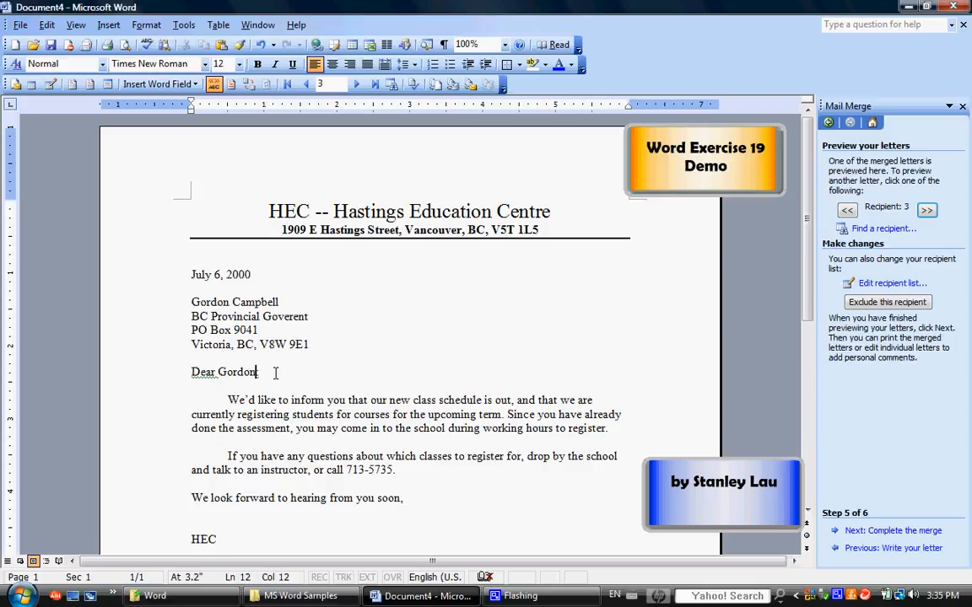
{"action": "type", "text": ":"}
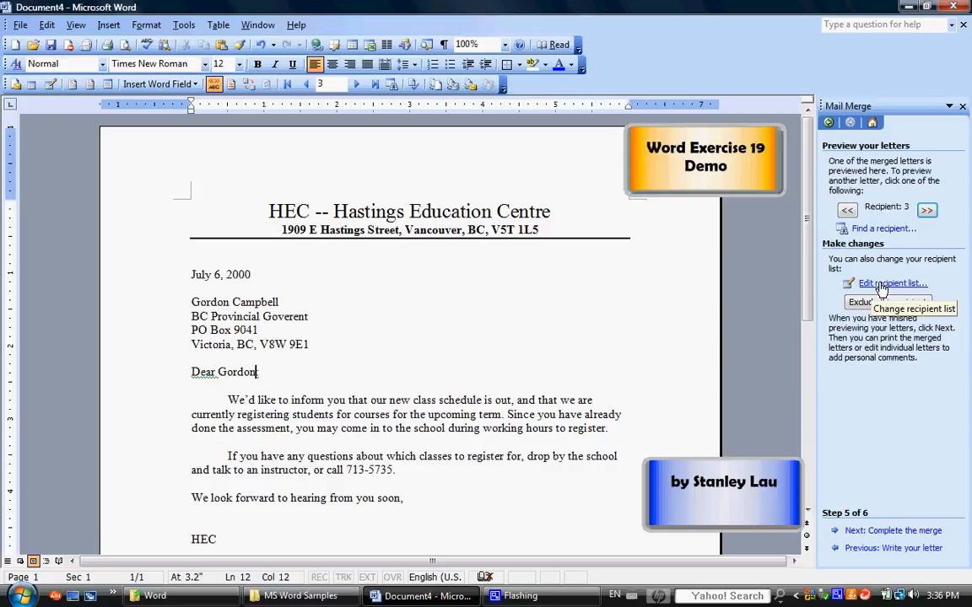
Open the mail merge recipient list and select the third recipient's record.
{"action": "left_click", "coordinate": [881, 289]}
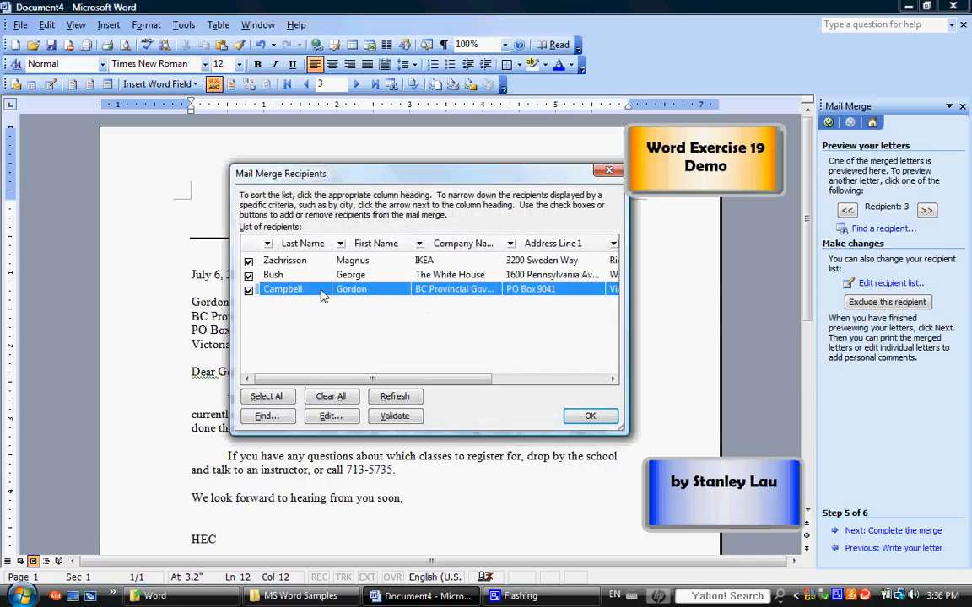
{"action": "left_click", "coordinate": [297, 275]}
{"action": "left_click", "coordinate": [297, 260]}
{"action": "left_click", "coordinate": [297, 278]}
{"action": "left_click", "coordinate": [298, 287]}
{"action": "left_click", "coordinate": [301, 276]}
{"action": "left_click", "coordinate": [300, 262]}
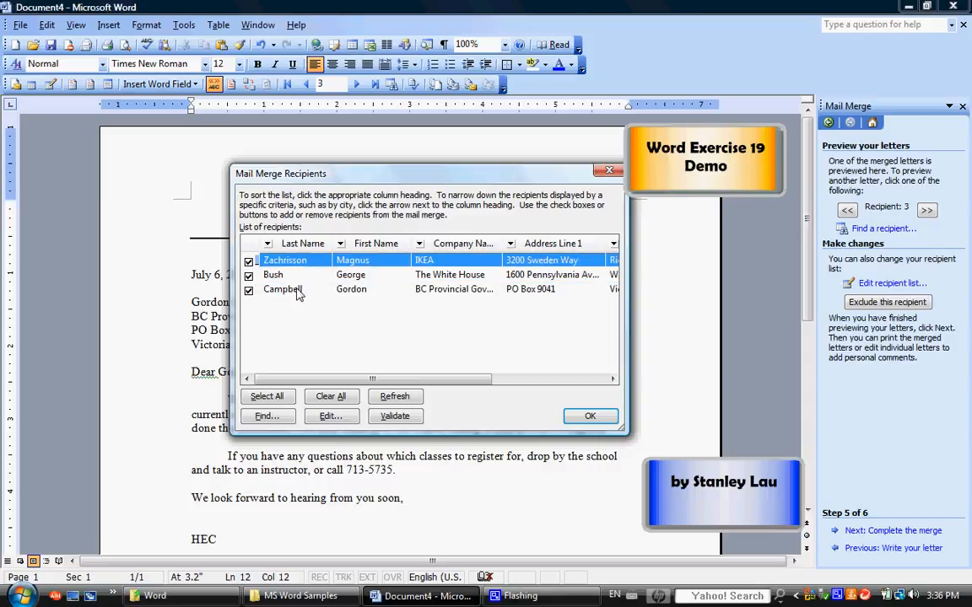
{"action": "left_click", "coordinate": [297, 290]}
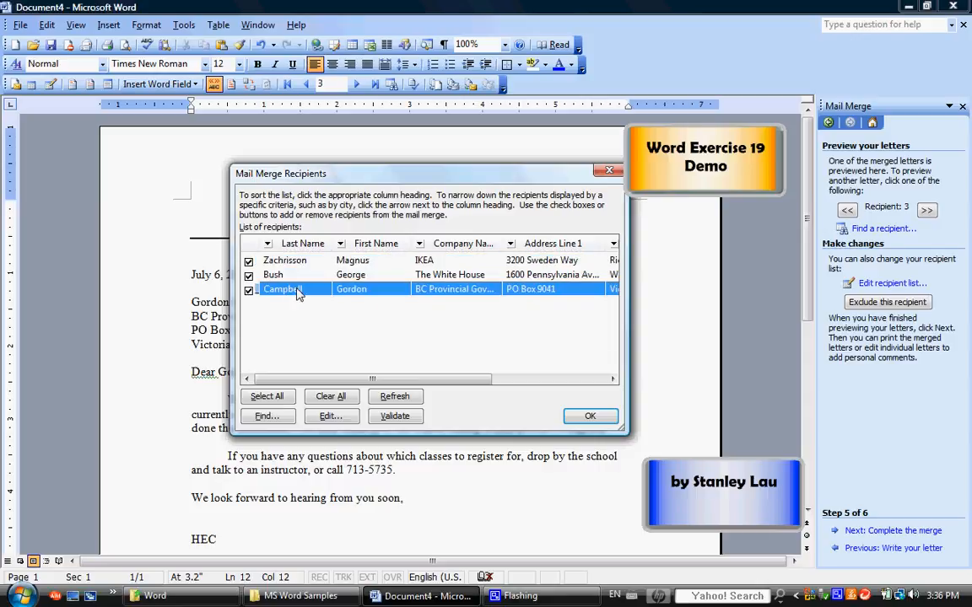
Fix the third record's company name to read 'BC Provincial Government' and accept the list.
{"action": "left_click", "coordinate": [328, 417]}
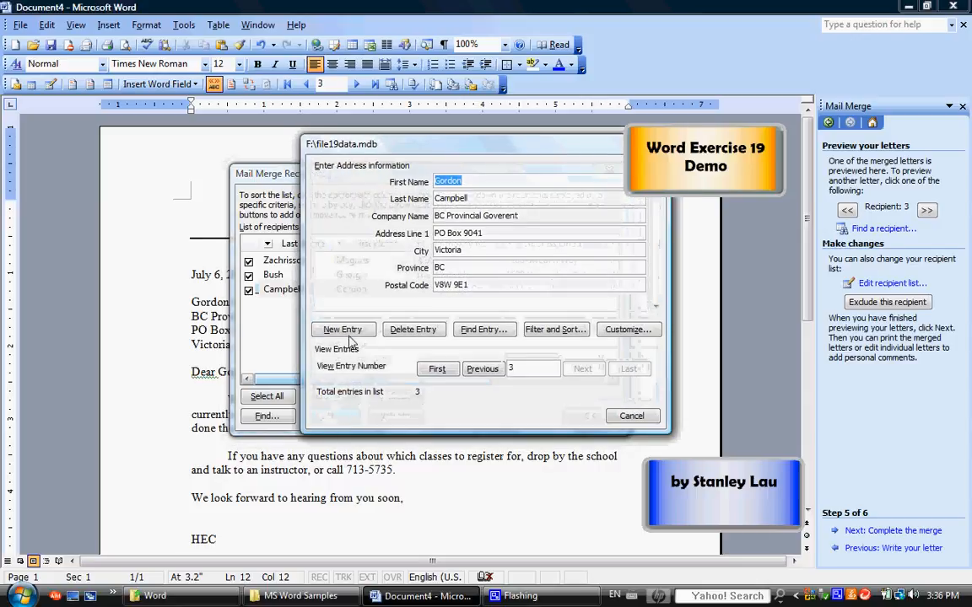
{"action": "left_click", "coordinate": [505, 217]}
{"action": "type", "text": "nm"}
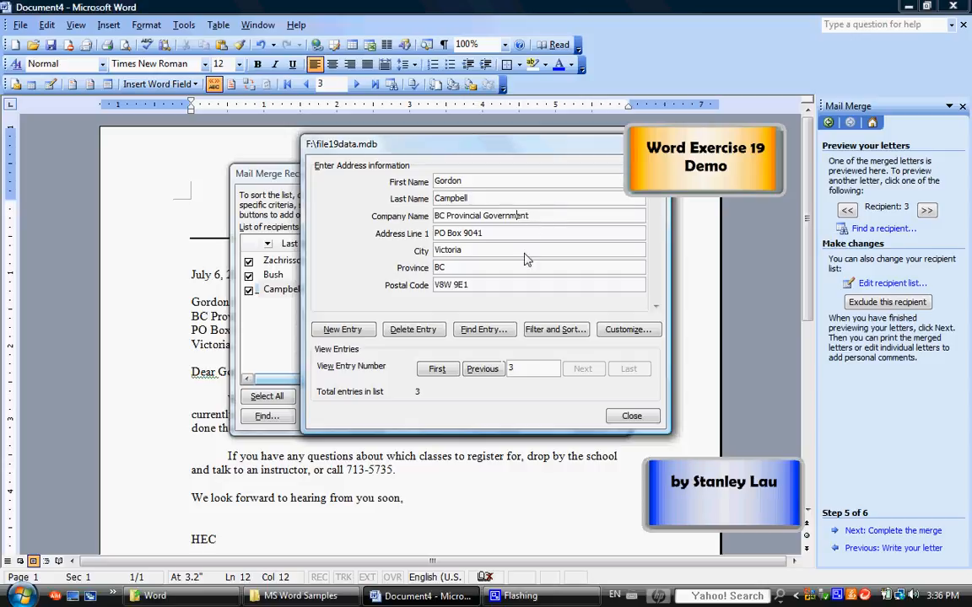
{"action": "left_click", "coordinate": [631, 417]}
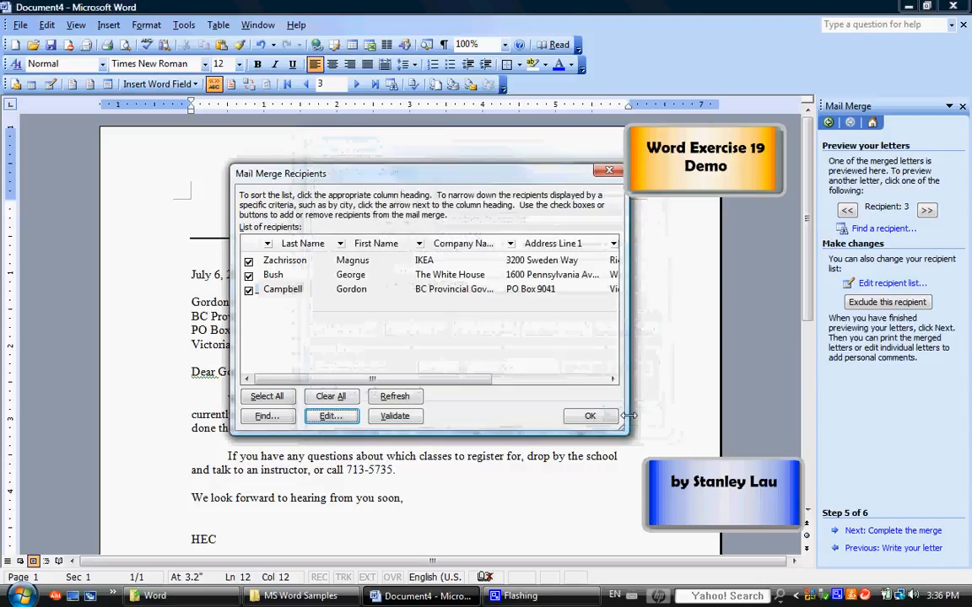
{"action": "left_click", "coordinate": [588, 418]}
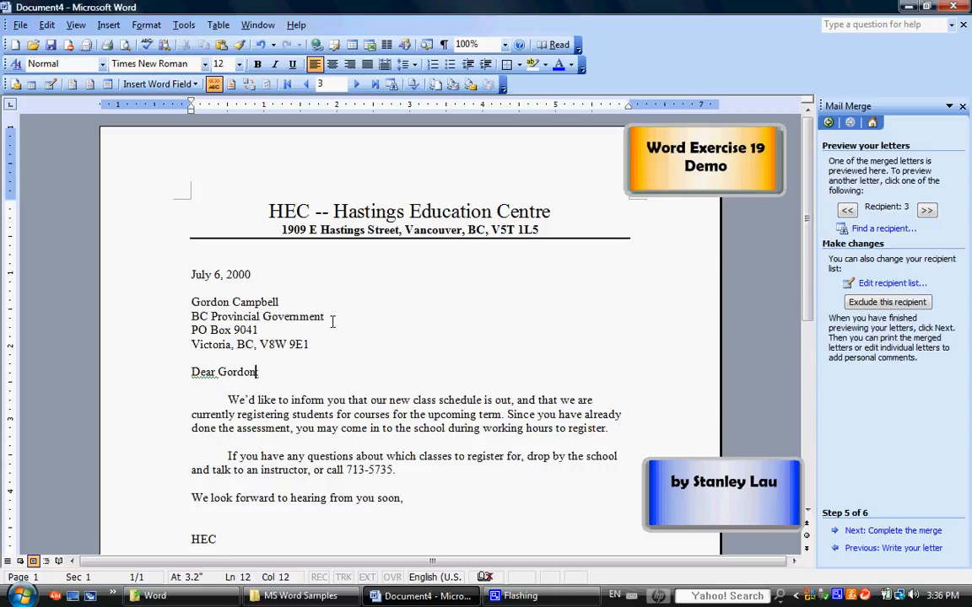
{"action": "left_click", "coordinate": [847, 210]}
{"action": "left_click", "coordinate": [847, 210]}
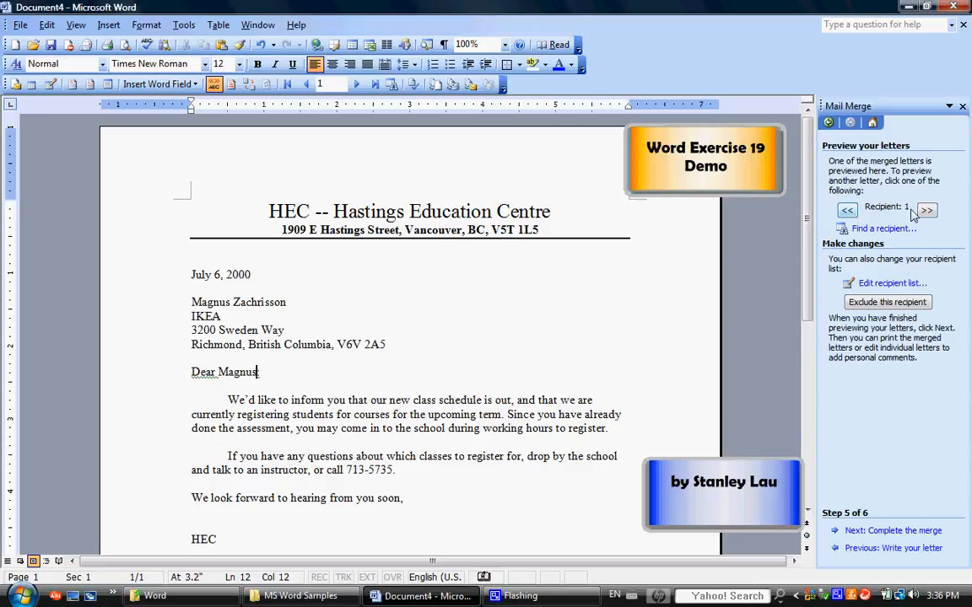
{"action": "left_click", "coordinate": [926, 210]}
{"action": "left_click", "coordinate": [926, 210]}
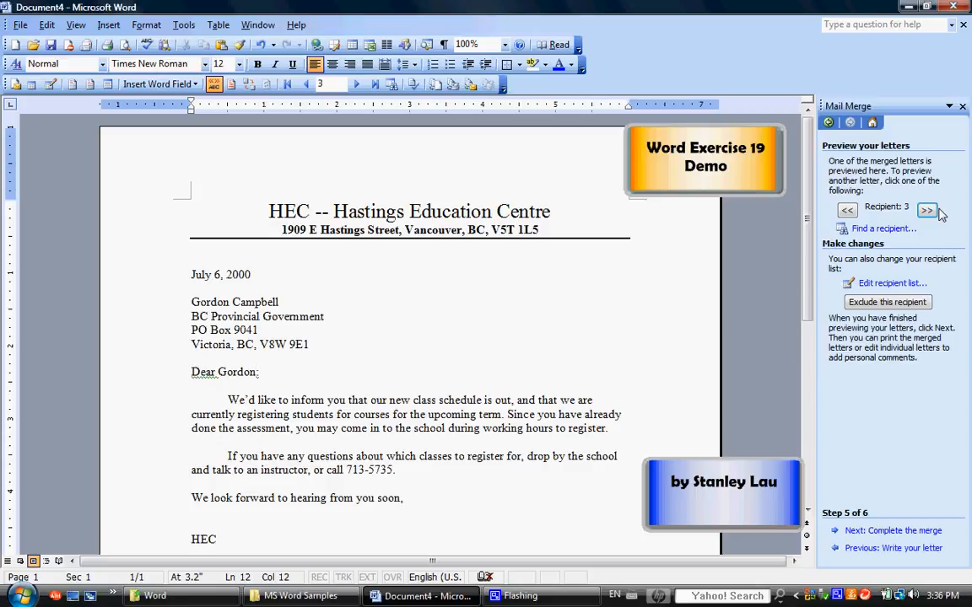
{"action": "scroll", "coordinate": [810, 287], "scroll_direction": "down", "scroll_amount": 1}
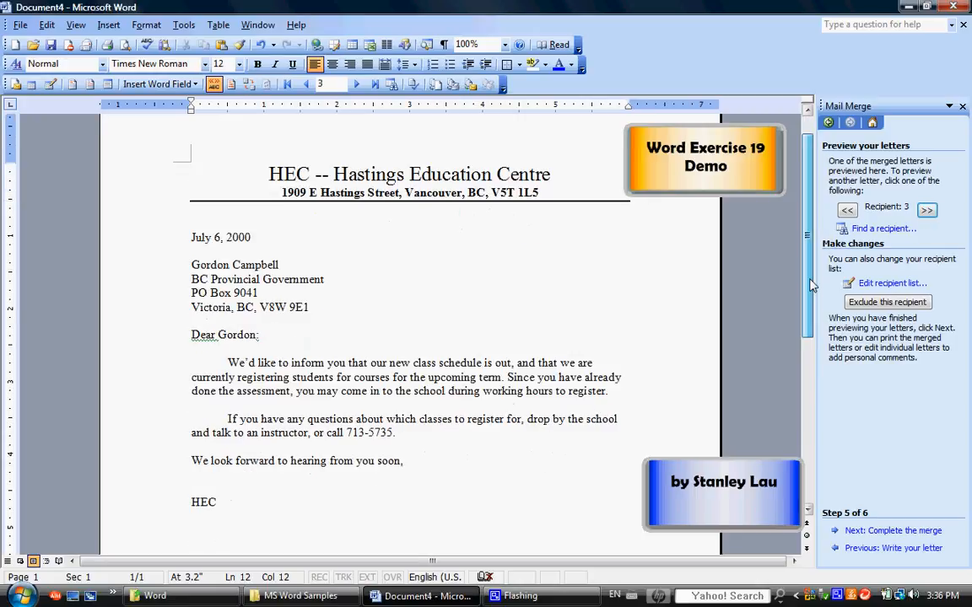
{"action": "left_click", "coordinate": [869, 531]}
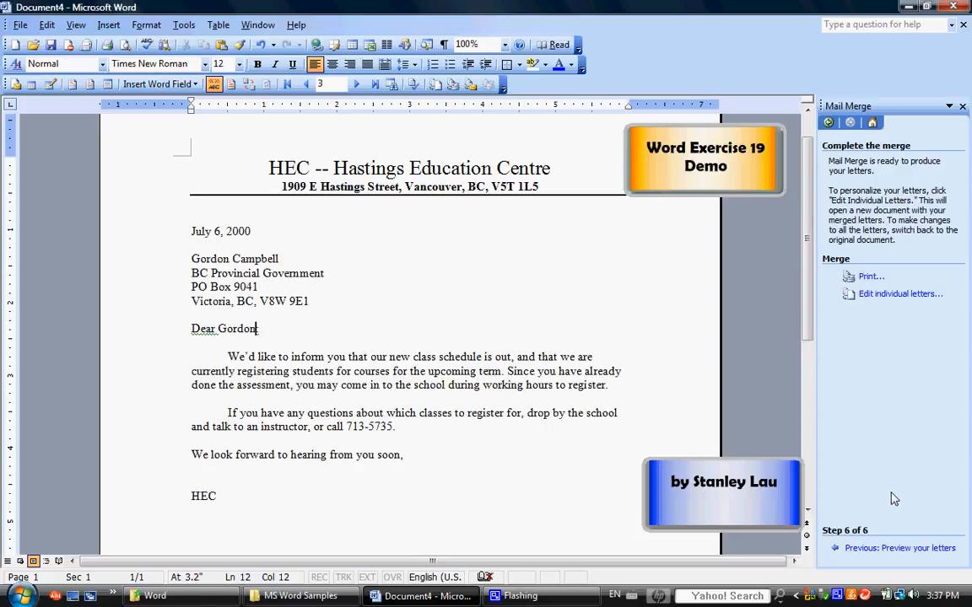
{"action": "left_click", "coordinate": [888, 550]}
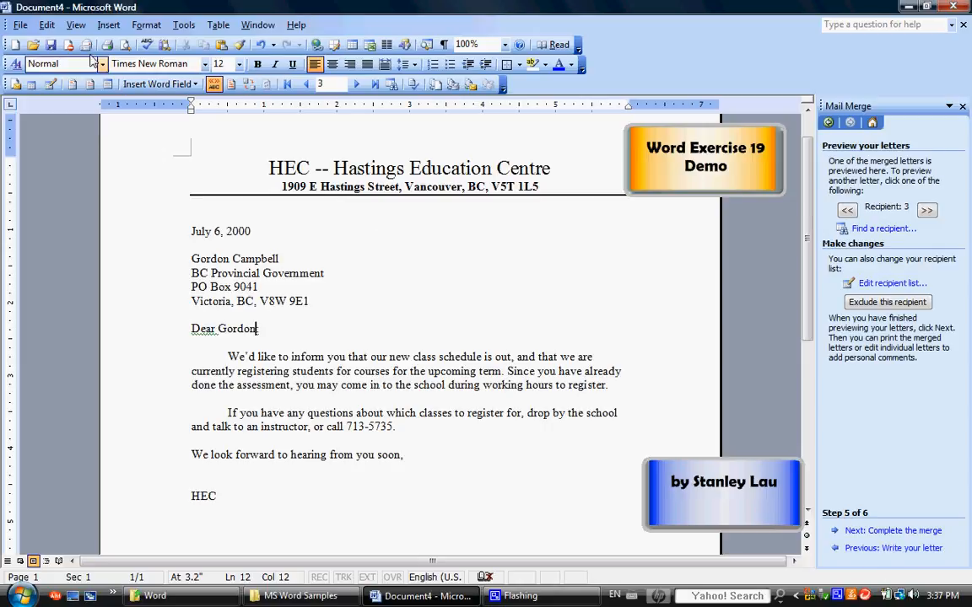
Save the form letter as file19 on Removable Disk (F:).
{"action": "left_click", "coordinate": [20, 25]}
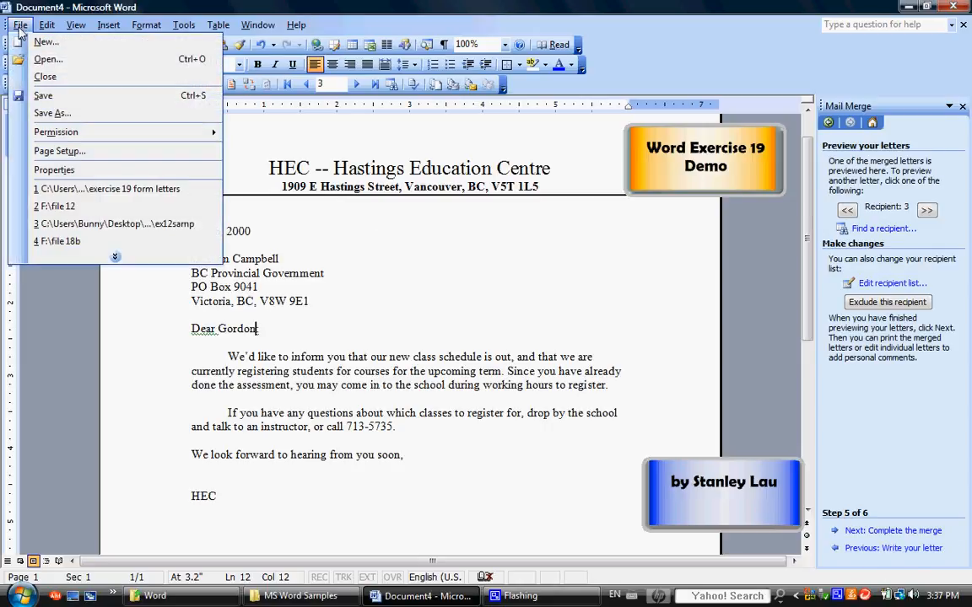
{"action": "left_click", "coordinate": [34, 115]}
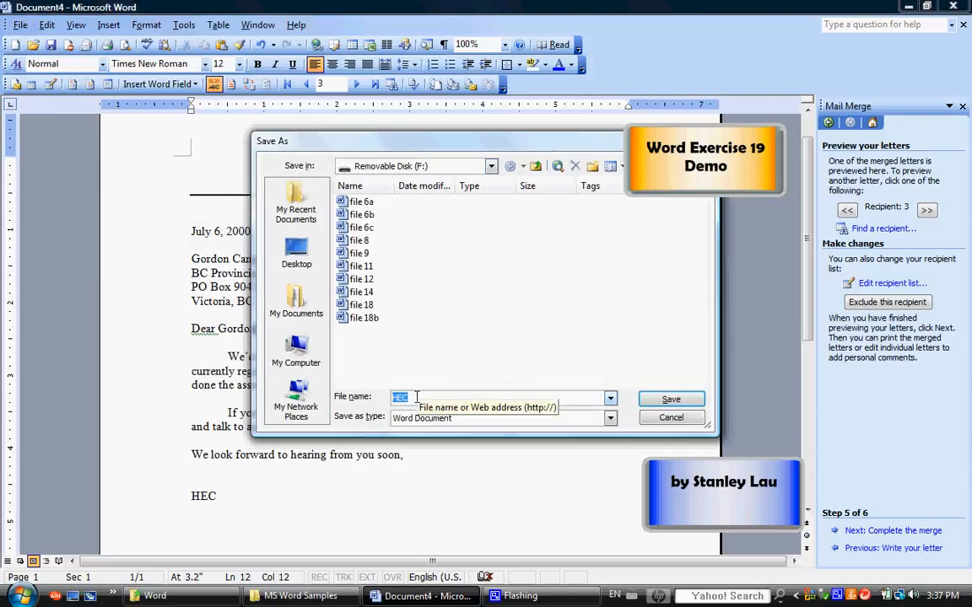
{"action": "type", "text": "file"}
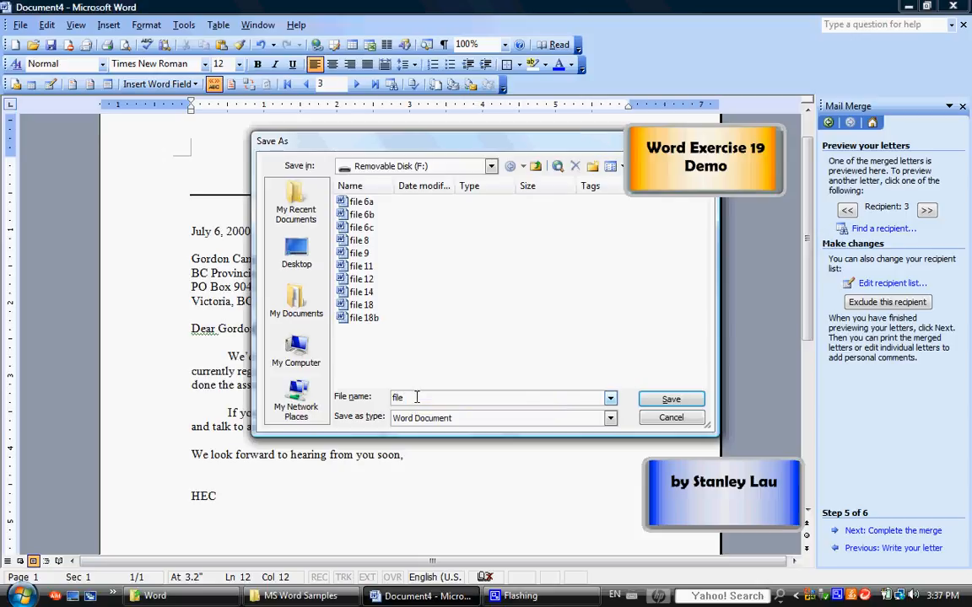
{"action": "type", "text": "19"}
{"action": "left_click", "coordinate": [668, 403]}
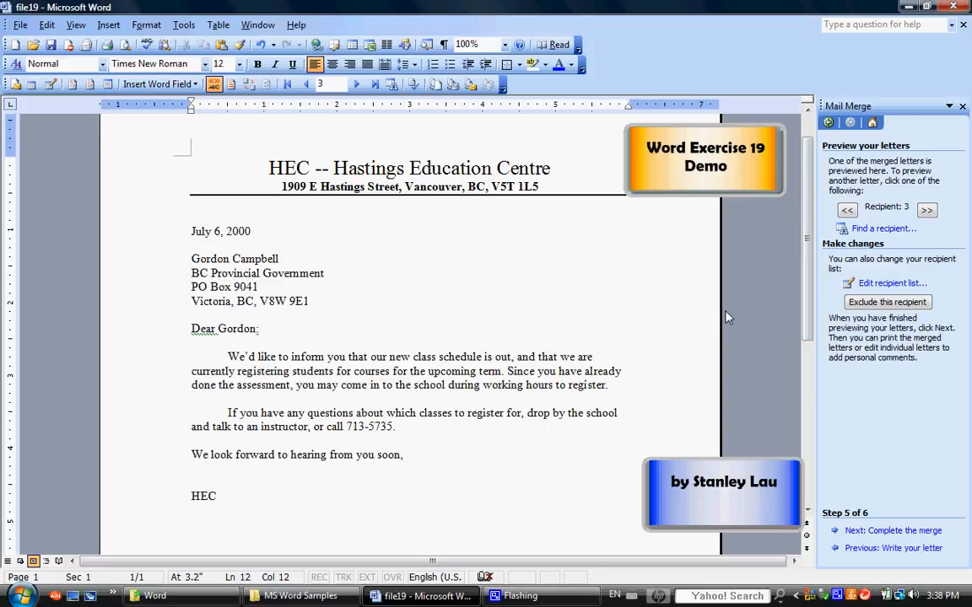
{"action": "type", "text": ":"}
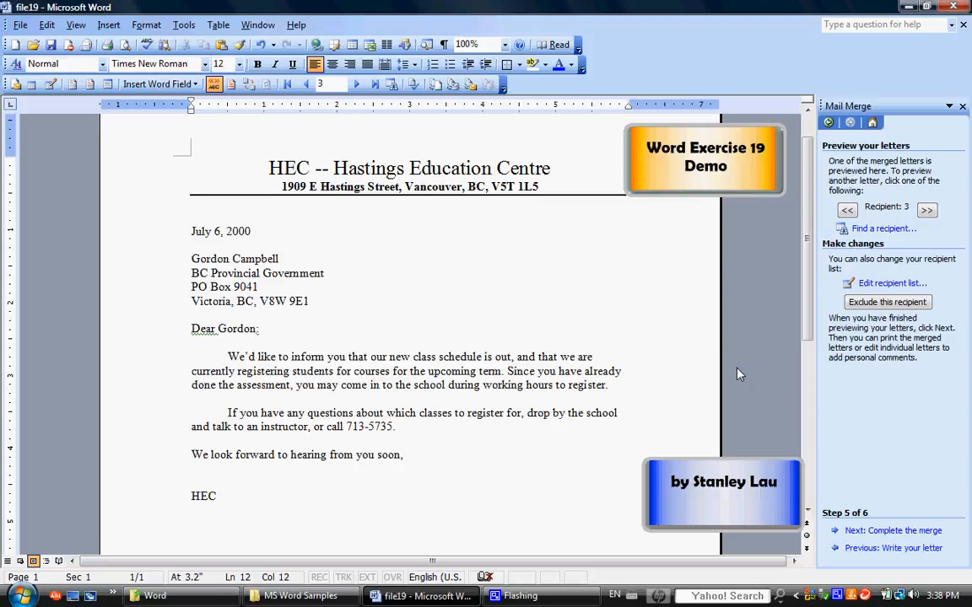